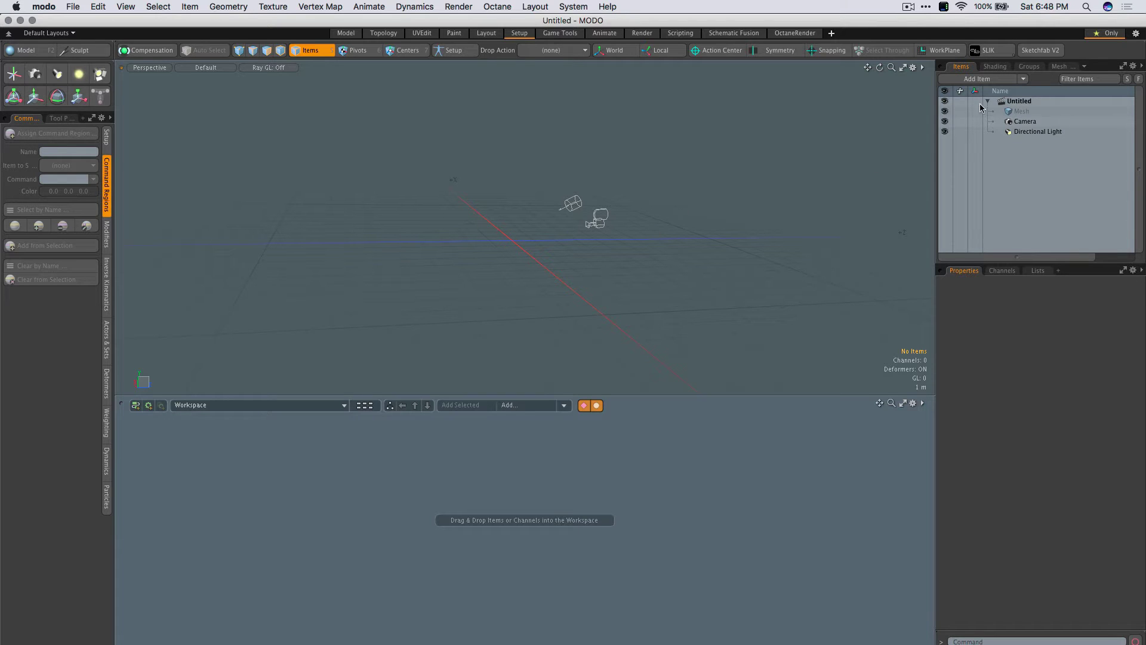
- Add a Locator and set its Shape to Custom with a Circle shape
click(1021, 80)
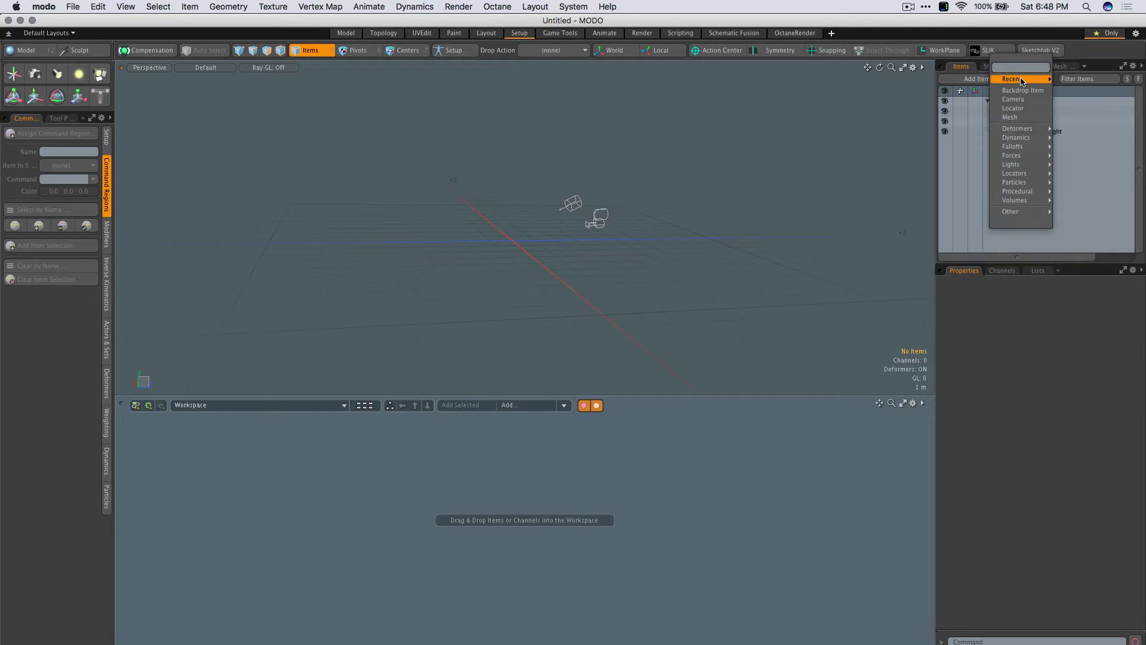
click(1015, 109)
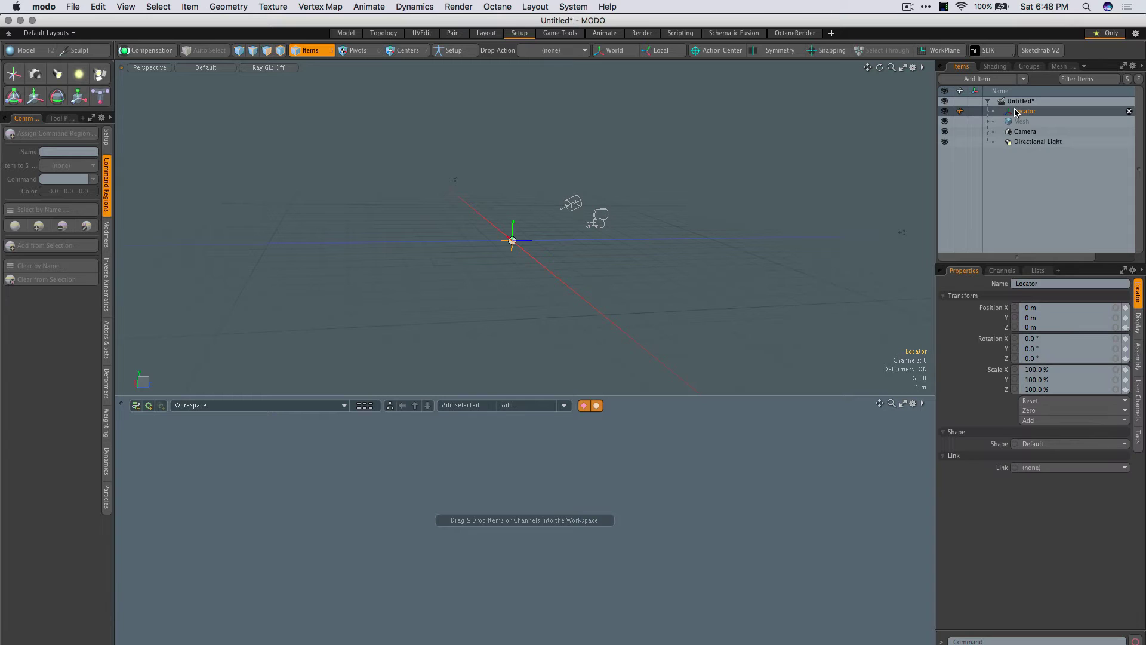
click(1043, 444)
click(1043, 455)
click(1042, 483)
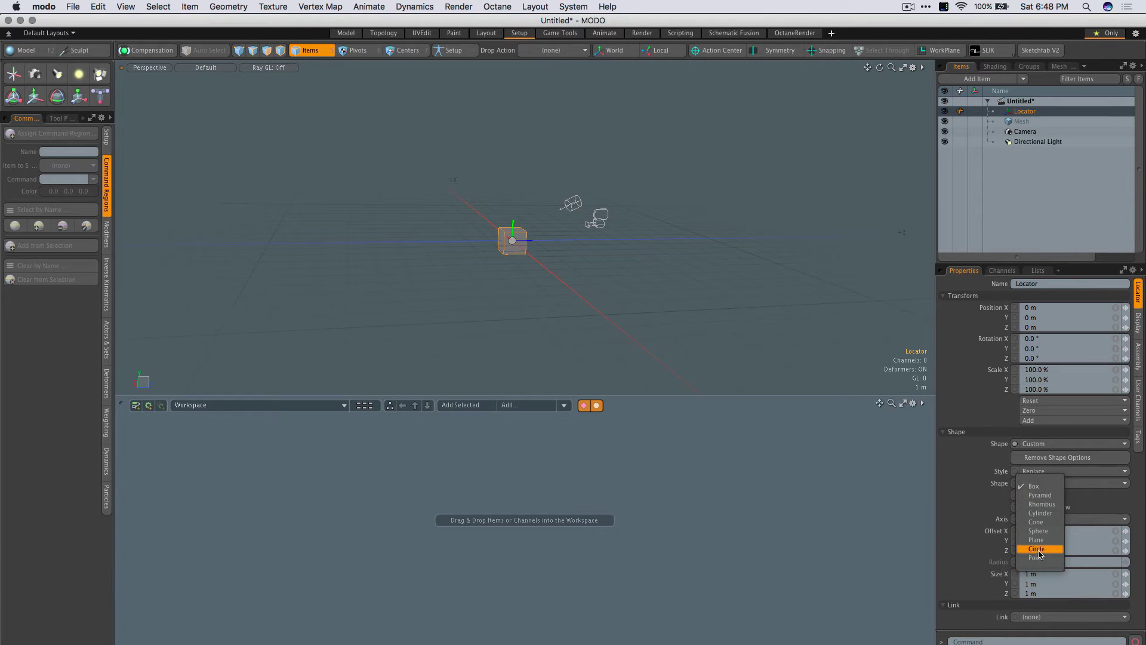
click(1038, 549)
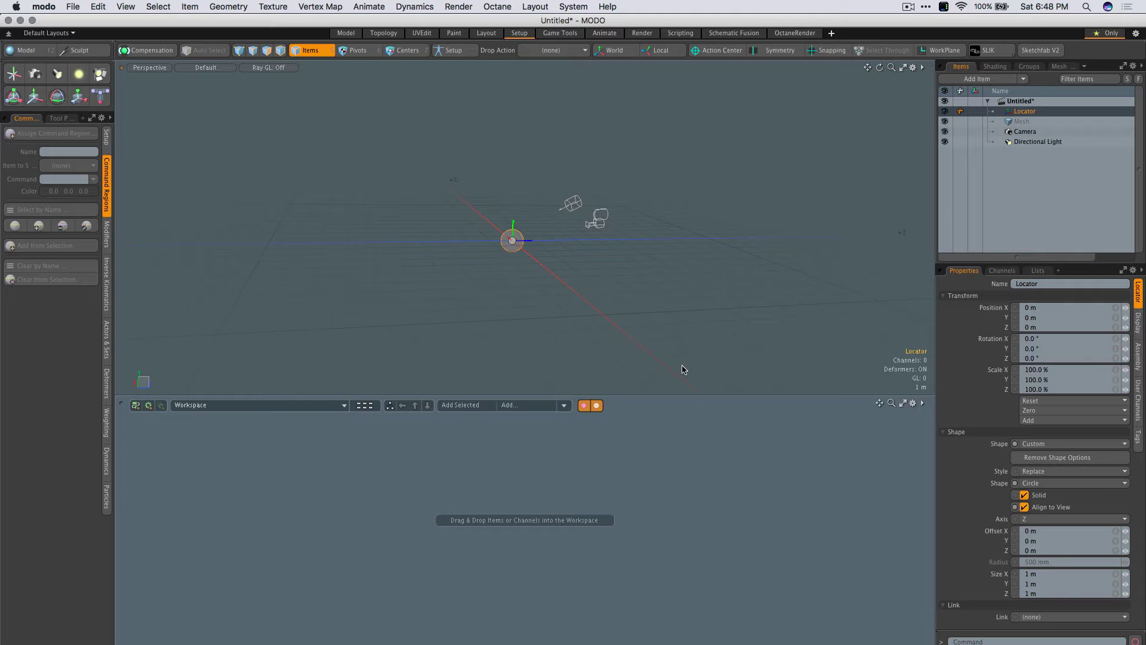
- Orbit the view around the locator circle, then select the light and reselect the locator
scroll(558, 234, up, 5)
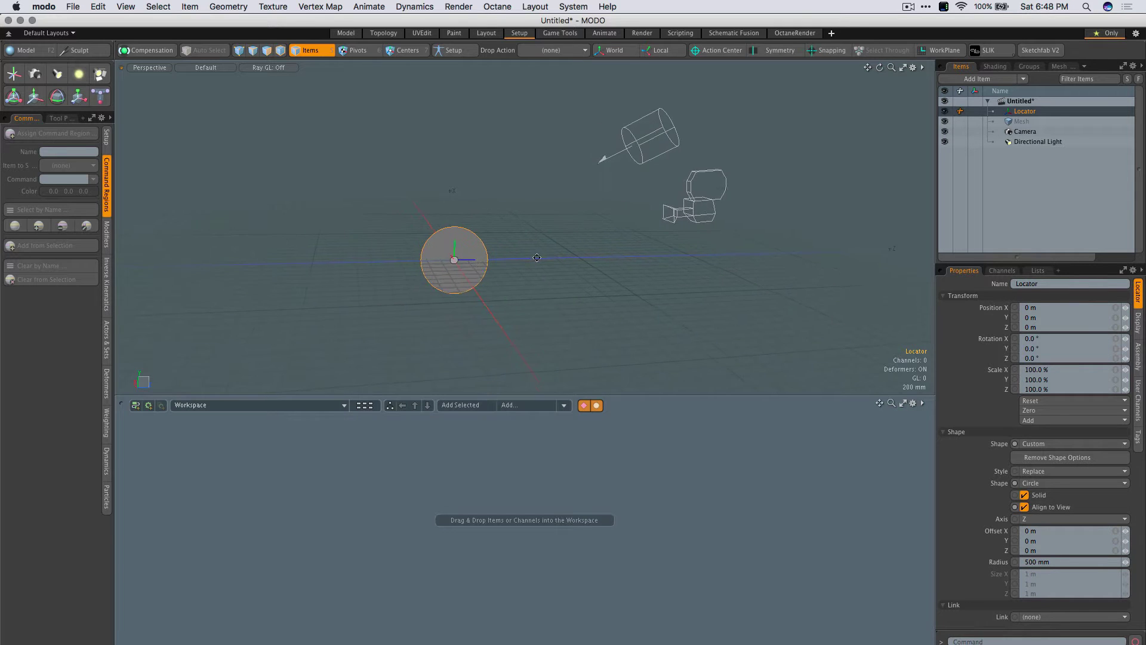
alt+drag(536, 258, 606, 273)
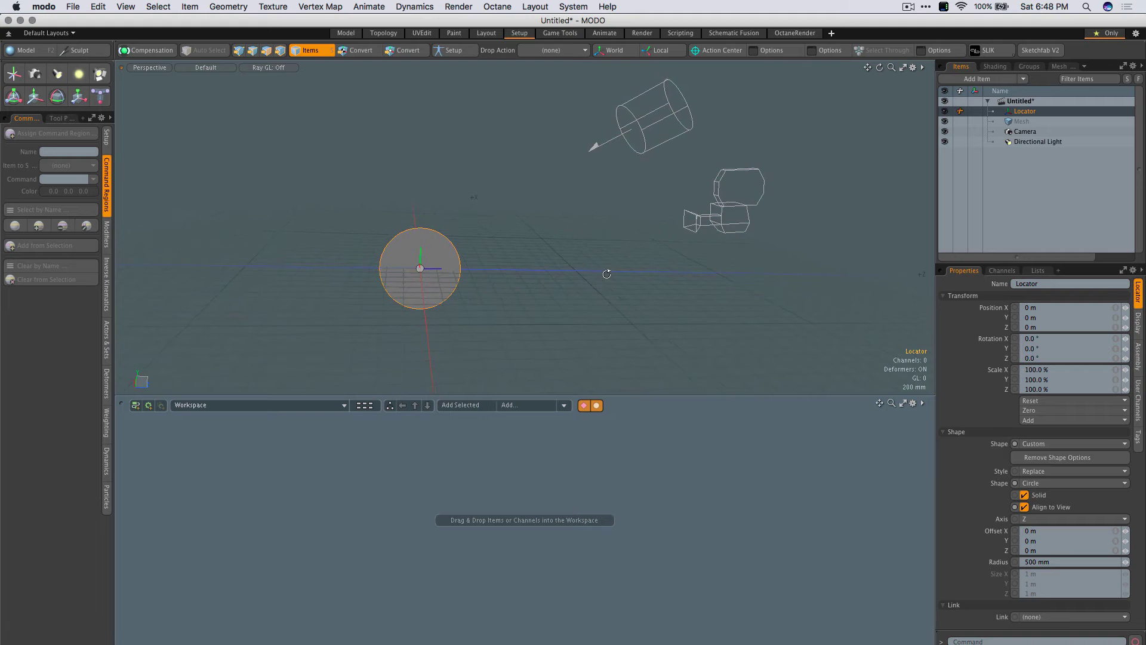
click(634, 124)
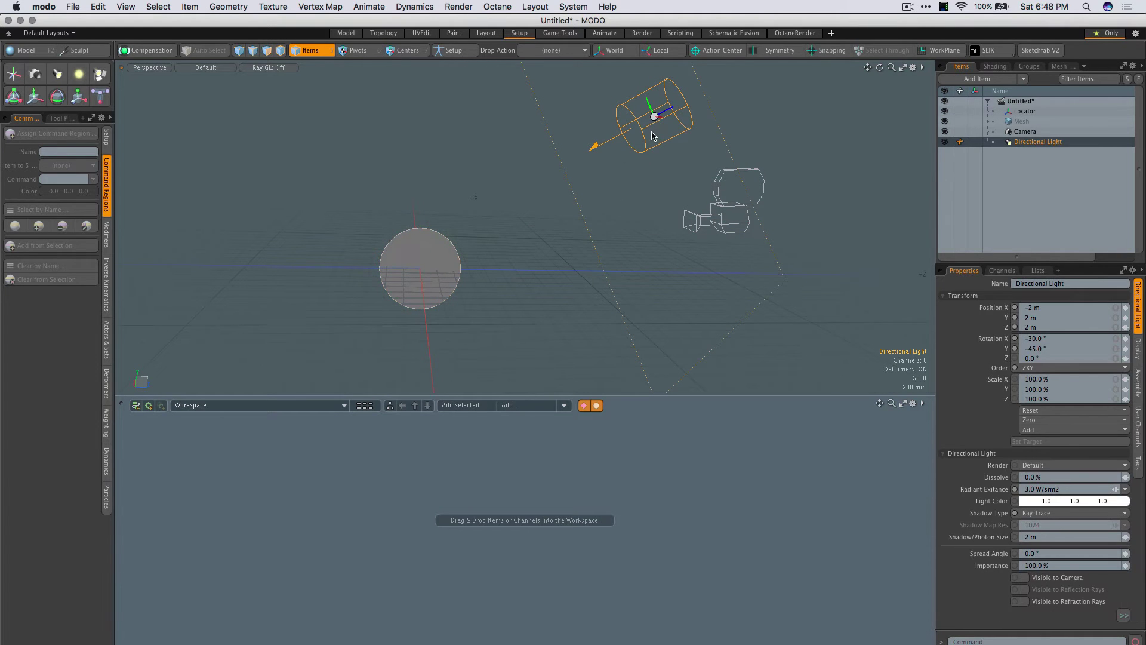
click(412, 272)
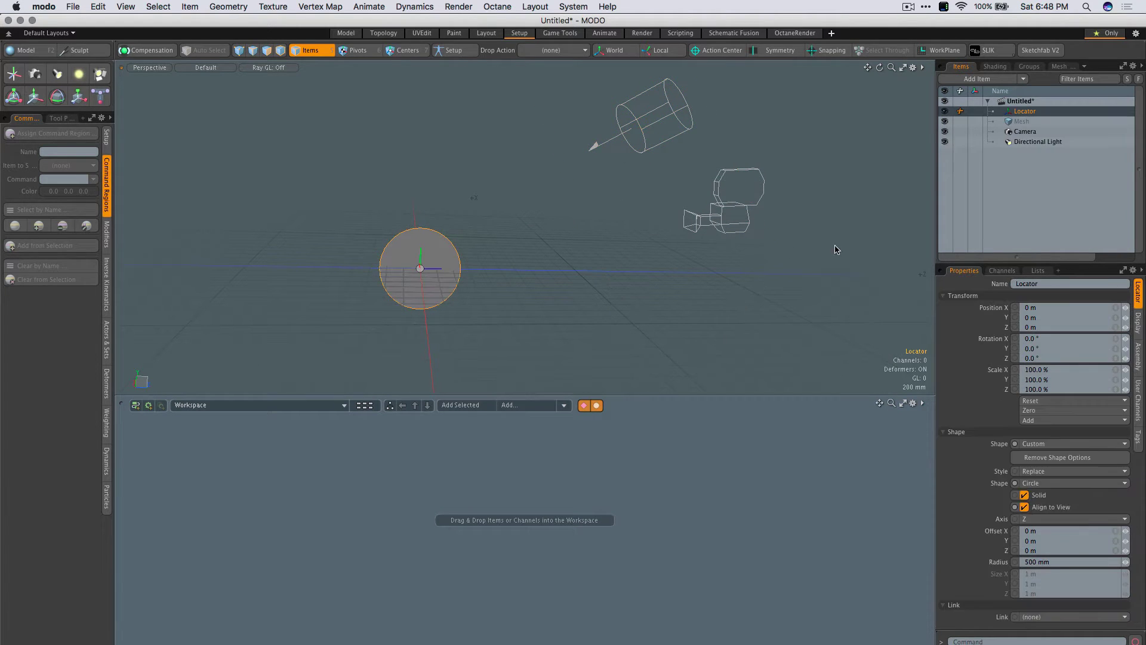
- Create a Boolean user channel named onOff on the Locator from its Channels list
click(994, 272)
scroll(997, 612, down, 4)
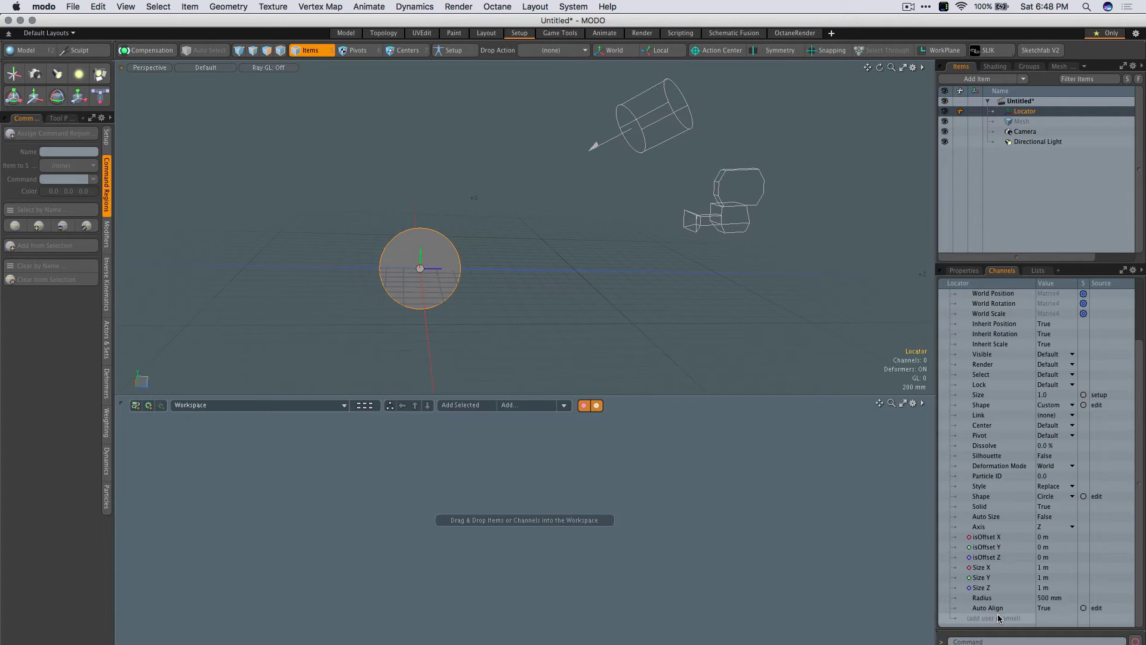
click(996, 618)
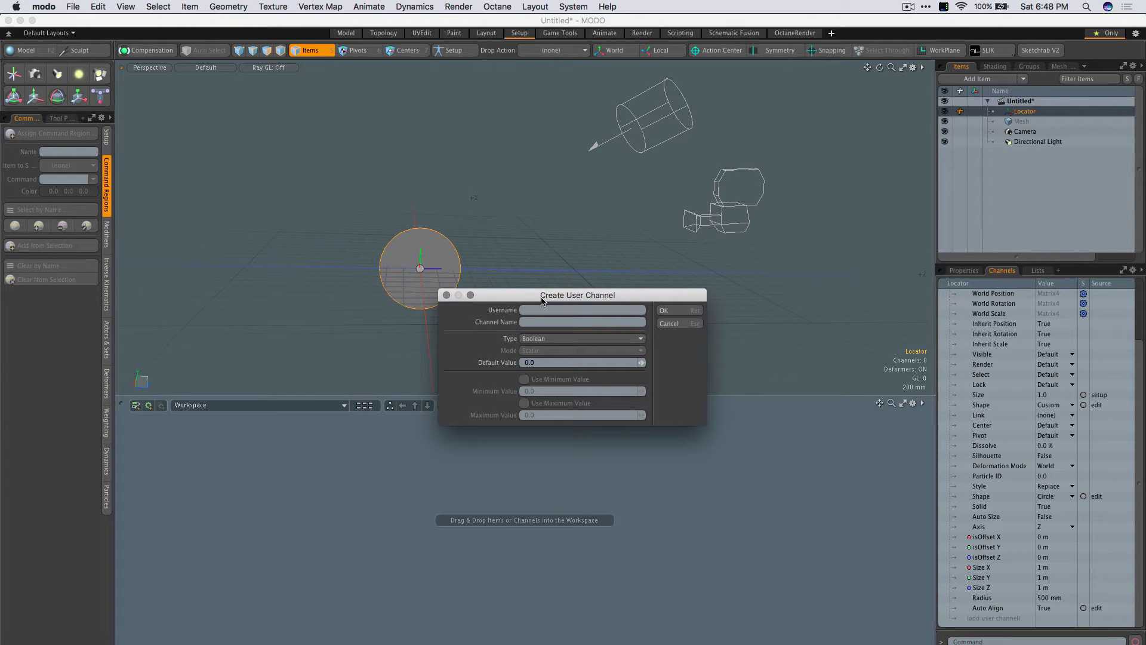
key(Tab)
click(525, 339)
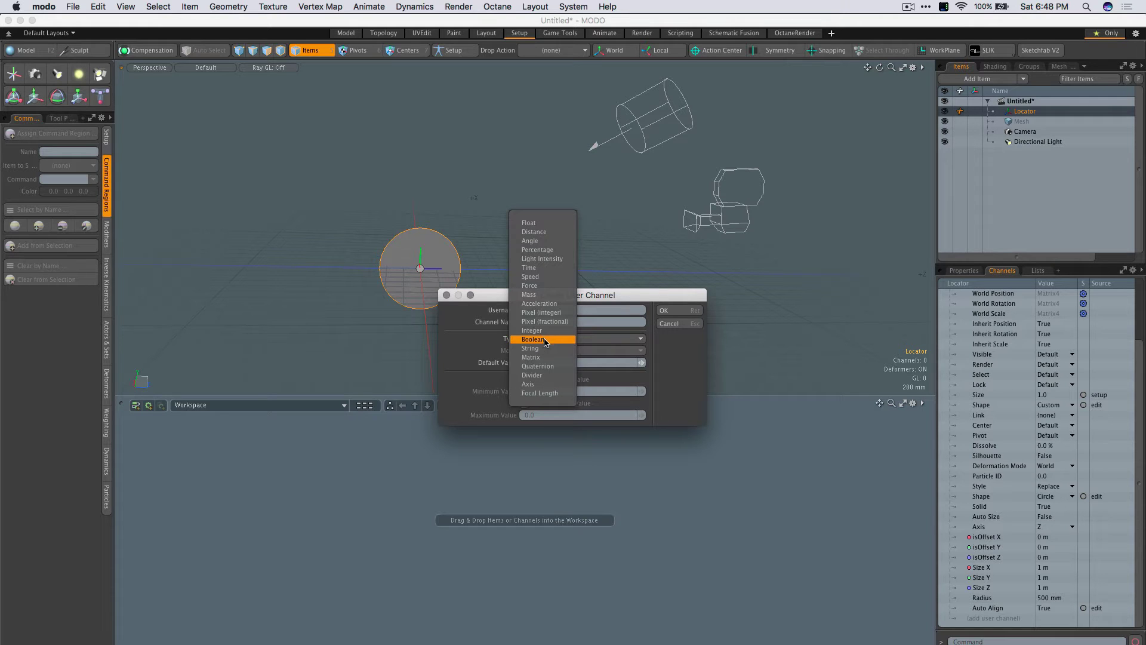
click(544, 340)
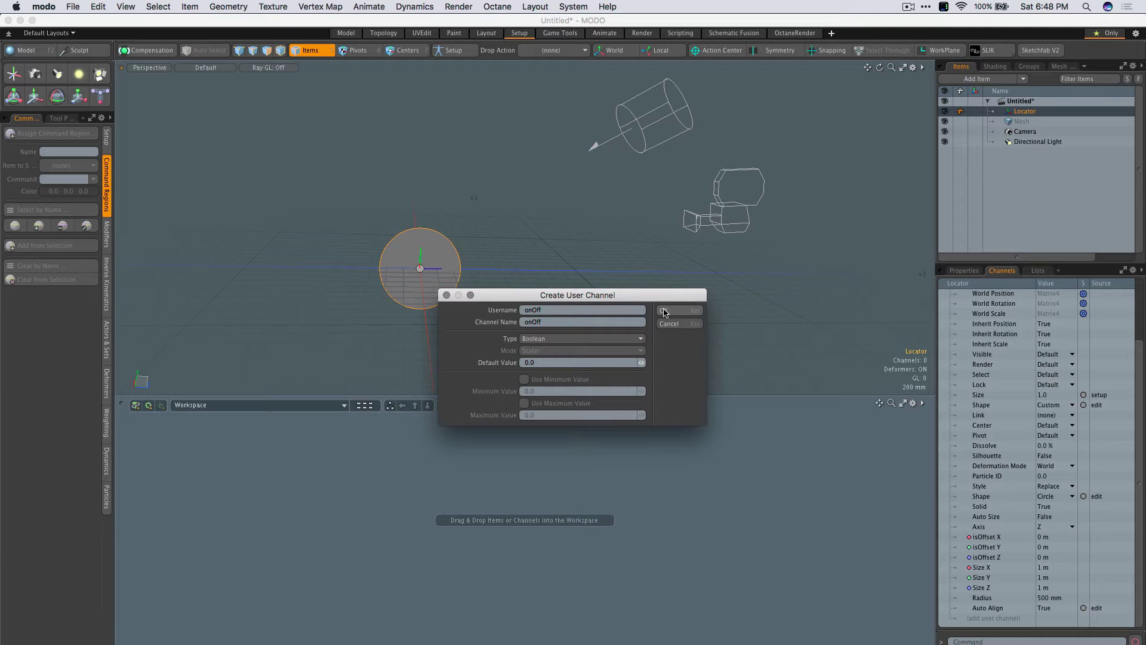
click(664, 311)
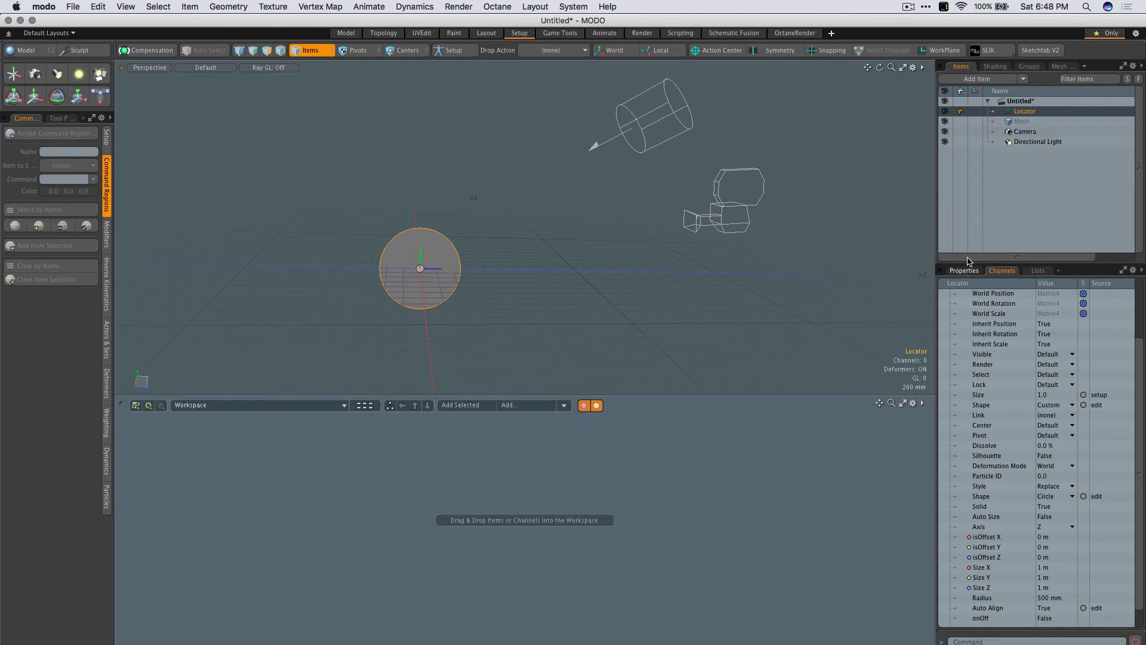
- Add the Locator's onOff channel to the schematic as a node, move it up-left, and deselect
click(1022, 144)
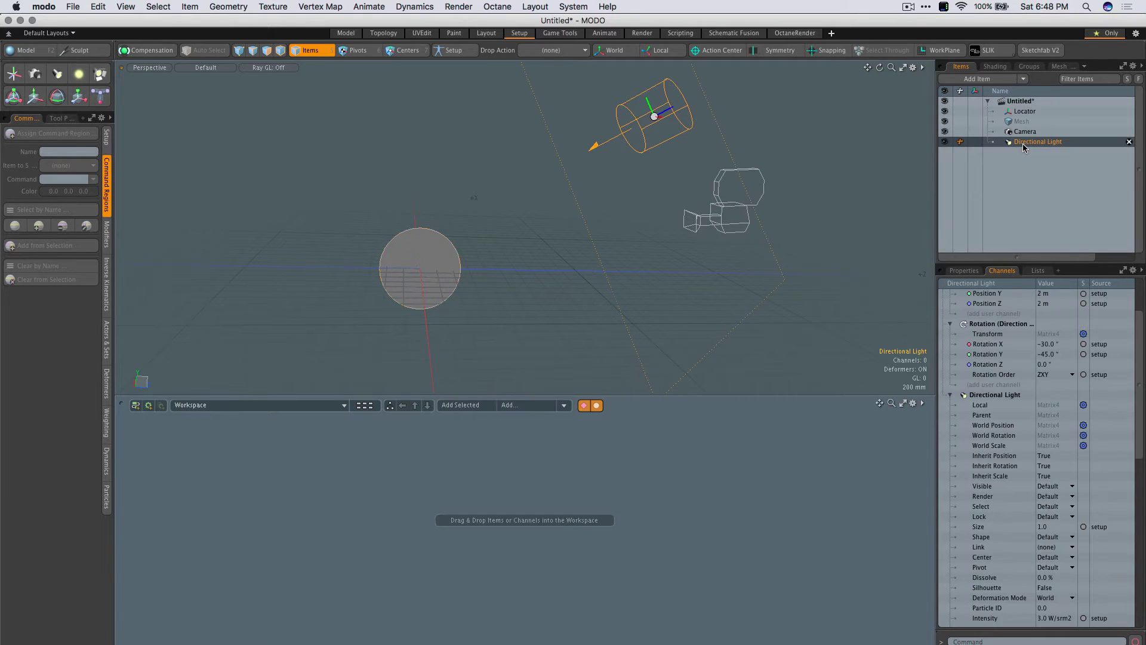
scroll(1040, 539, down, 15)
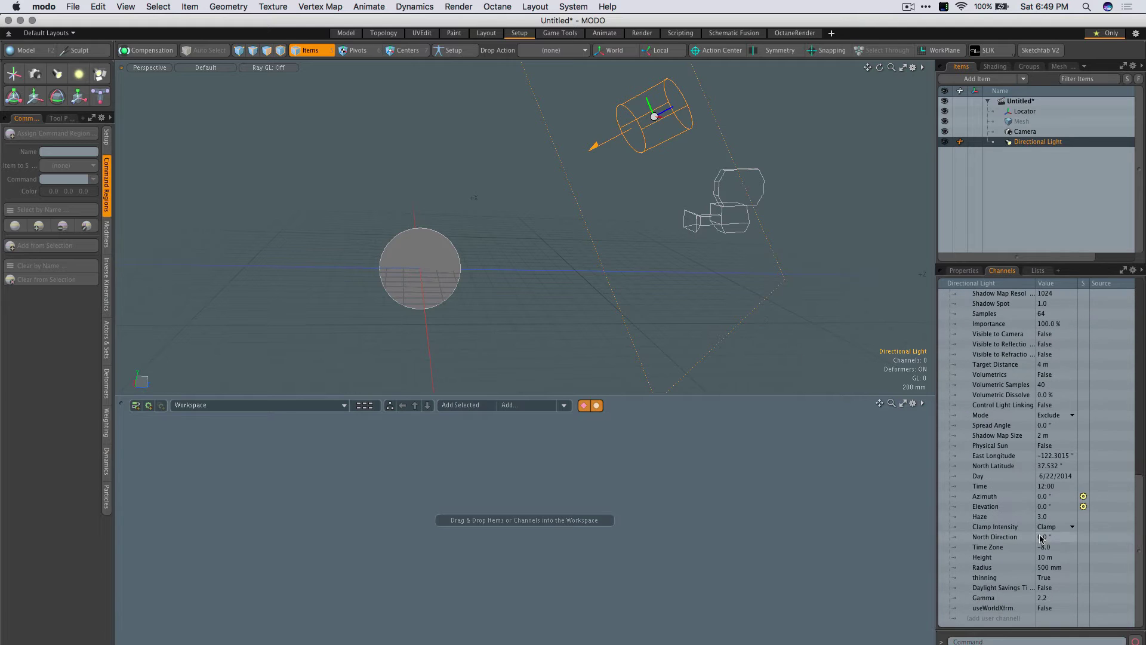
click(1024, 111)
drag(980, 607, 638, 501)
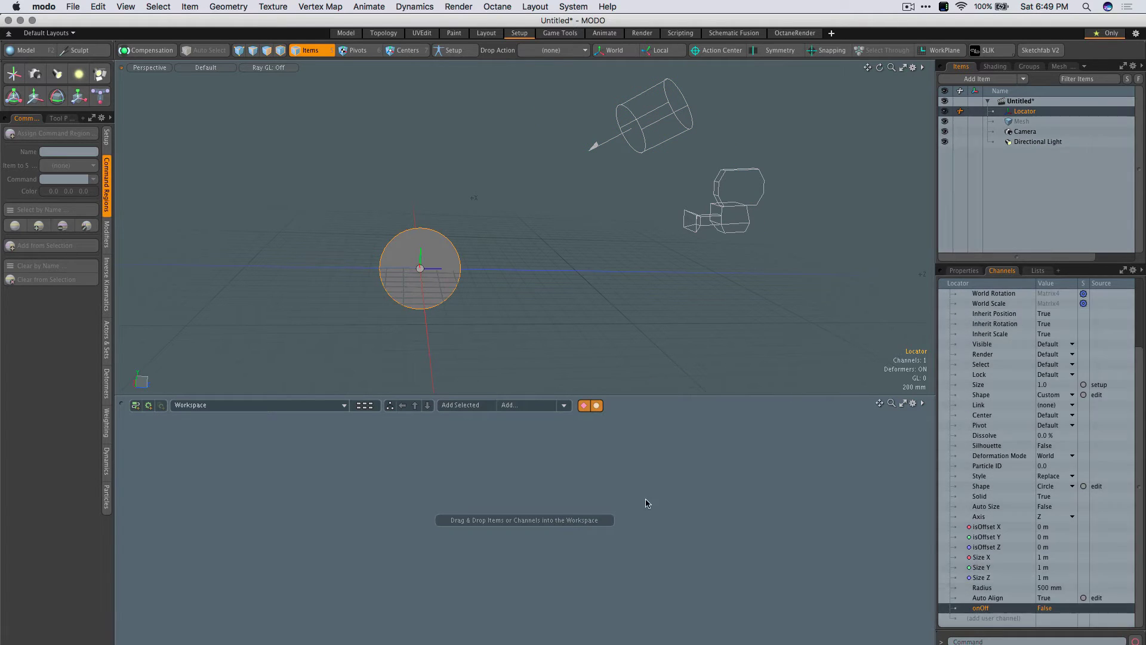
click(477, 407)
drag(611, 546, 445, 492)
click(710, 156)
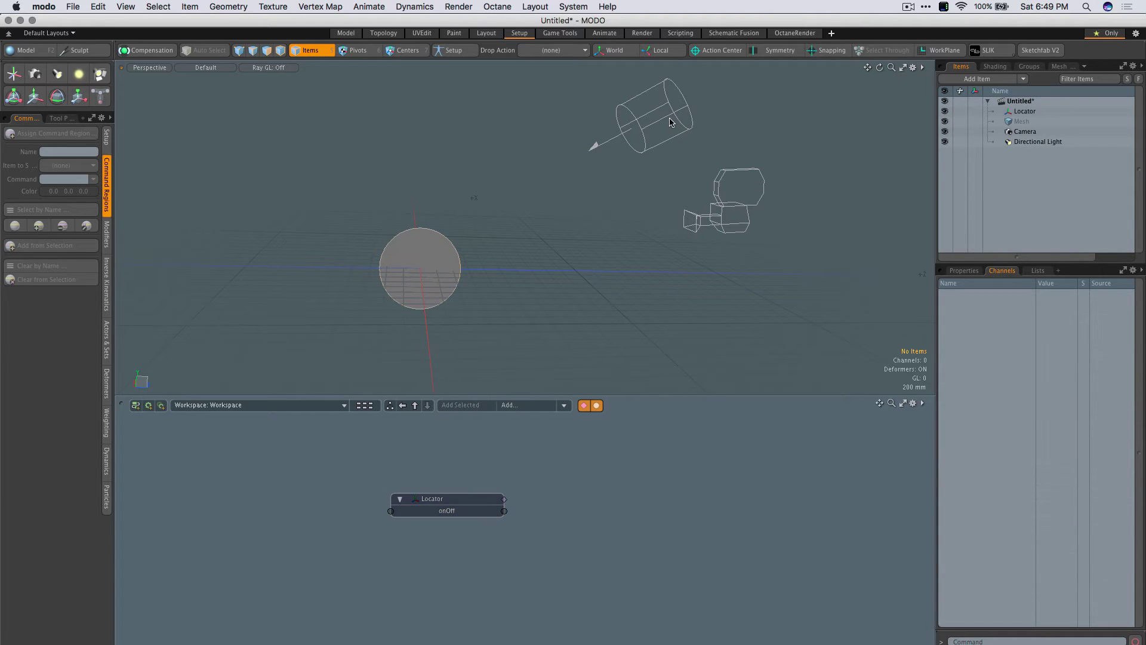
- Select the Directional Light and view its Display settings, leaving Visible at Default
click(670, 121)
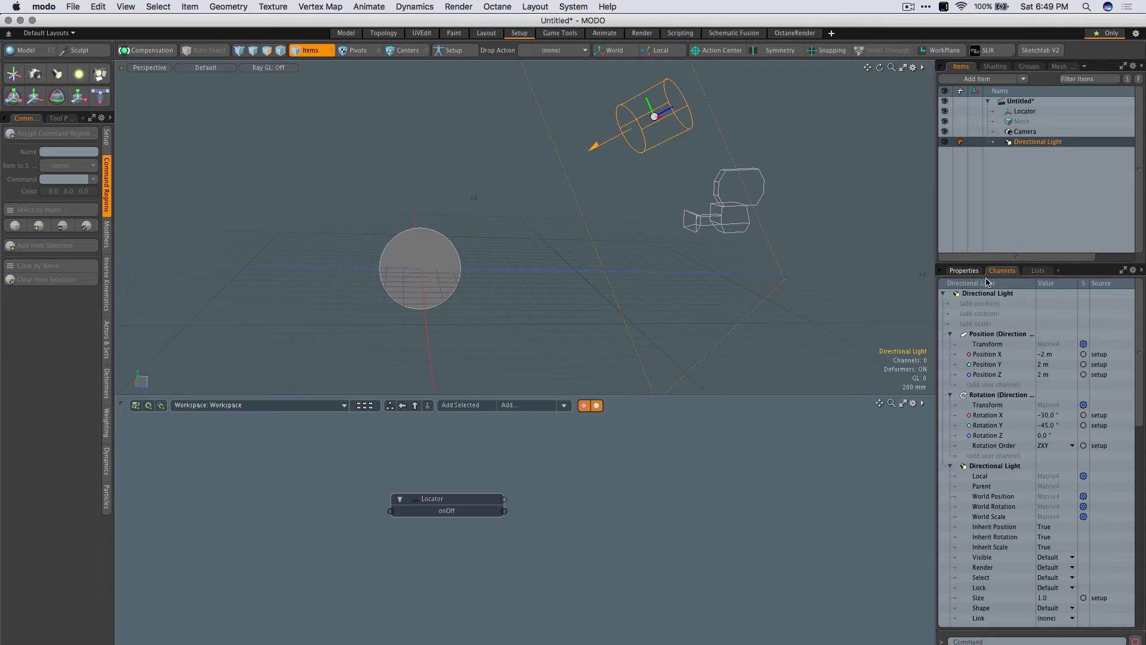
click(964, 270)
click(1138, 348)
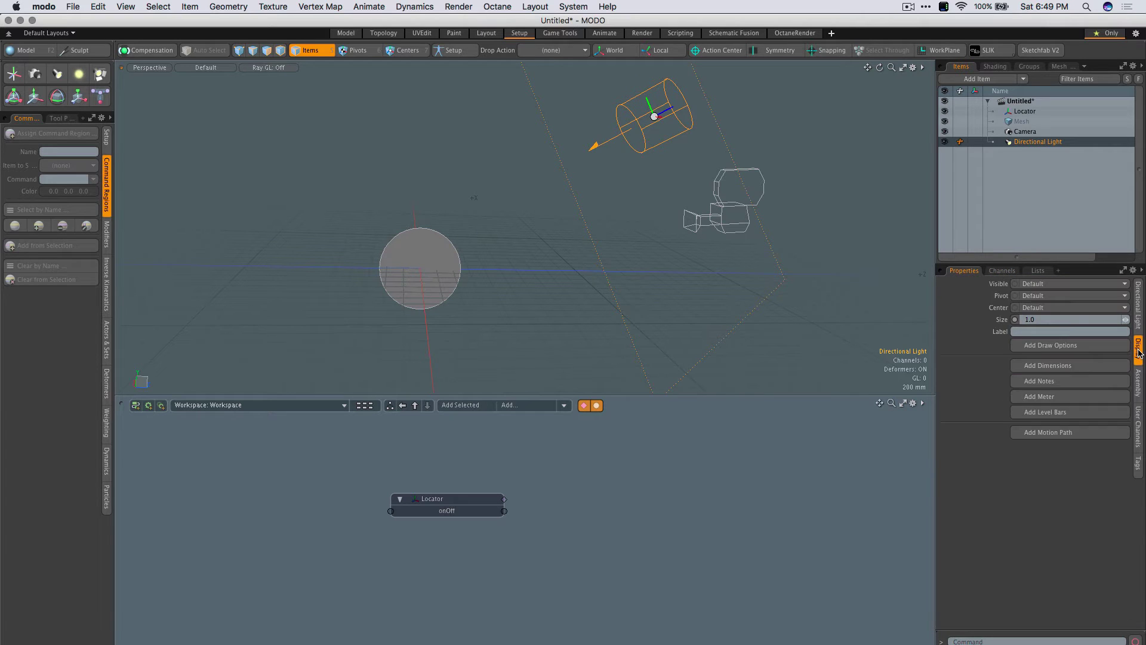
click(1014, 284)
click(1050, 284)
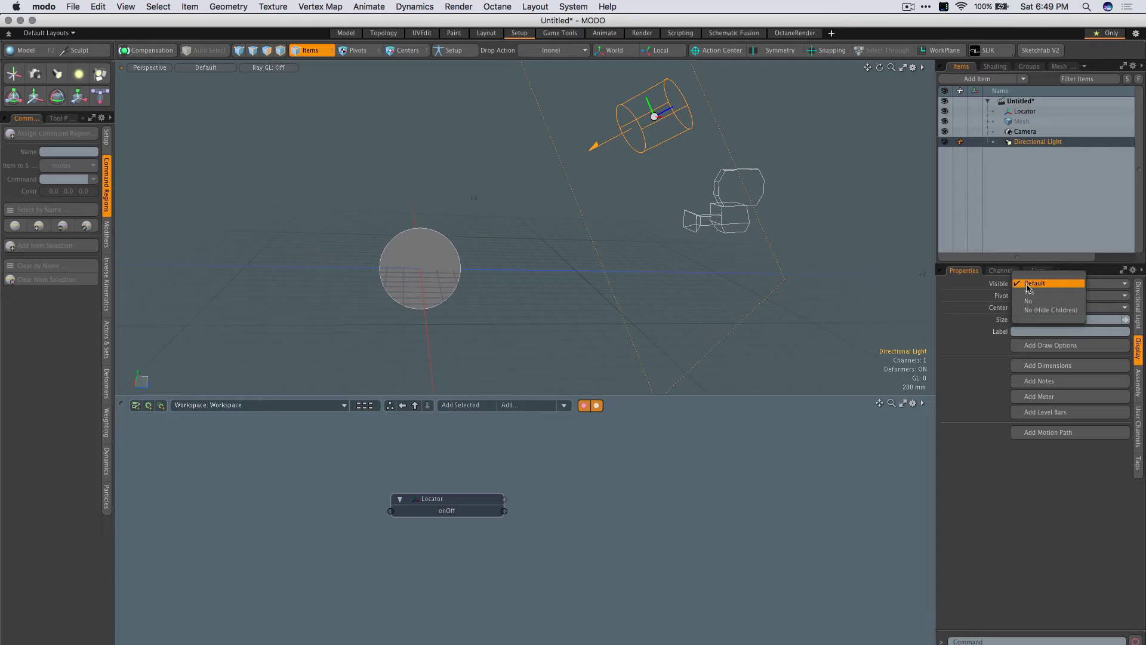
click(1005, 287)
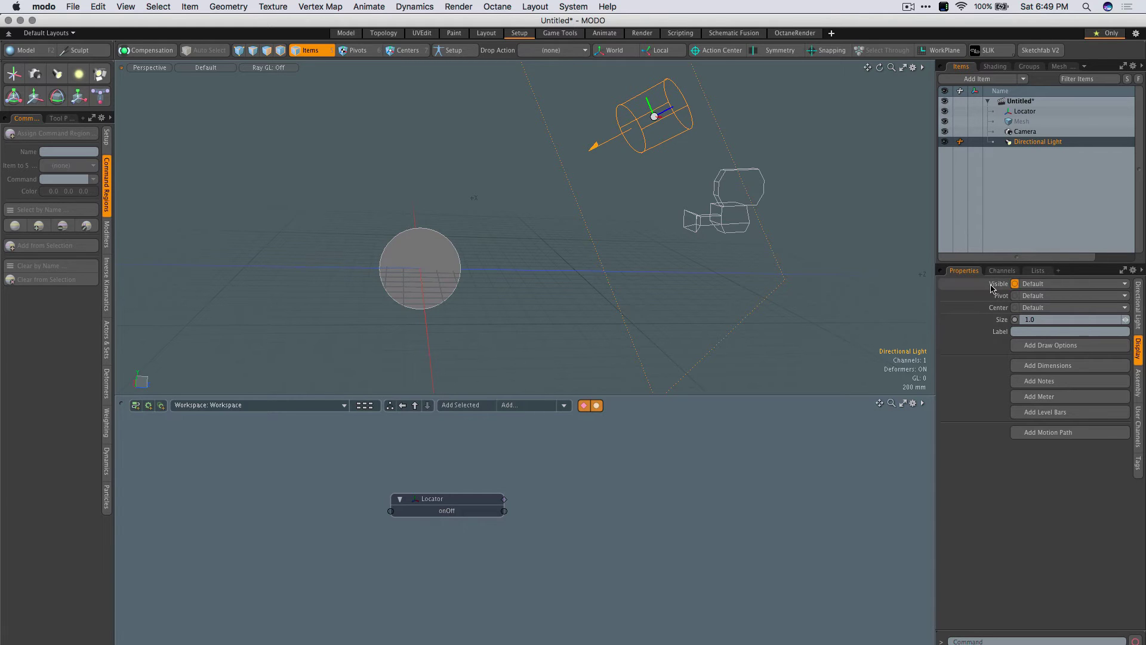
- Bring the light's Visible channel into the schematic, wire onOff to it, and check the Locator's onOff channel
drag(1005, 287, 661, 494)
drag(505, 511, 603, 505)
click(442, 296)
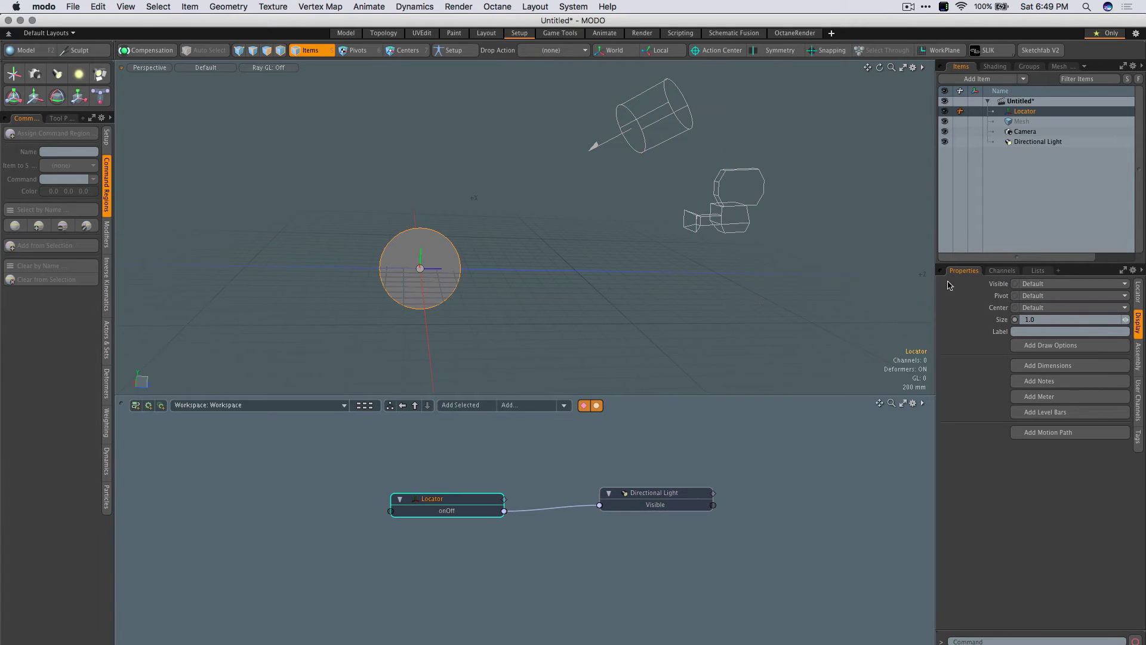
click(1002, 270)
scroll(1026, 537, down, 5)
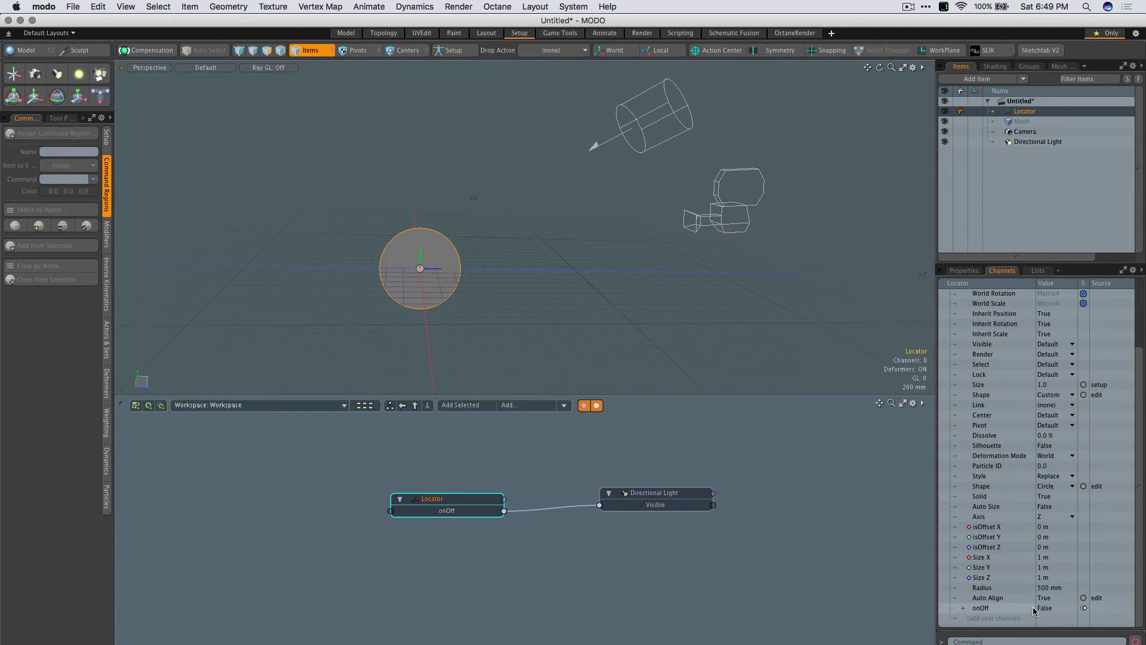
click(1045, 608)
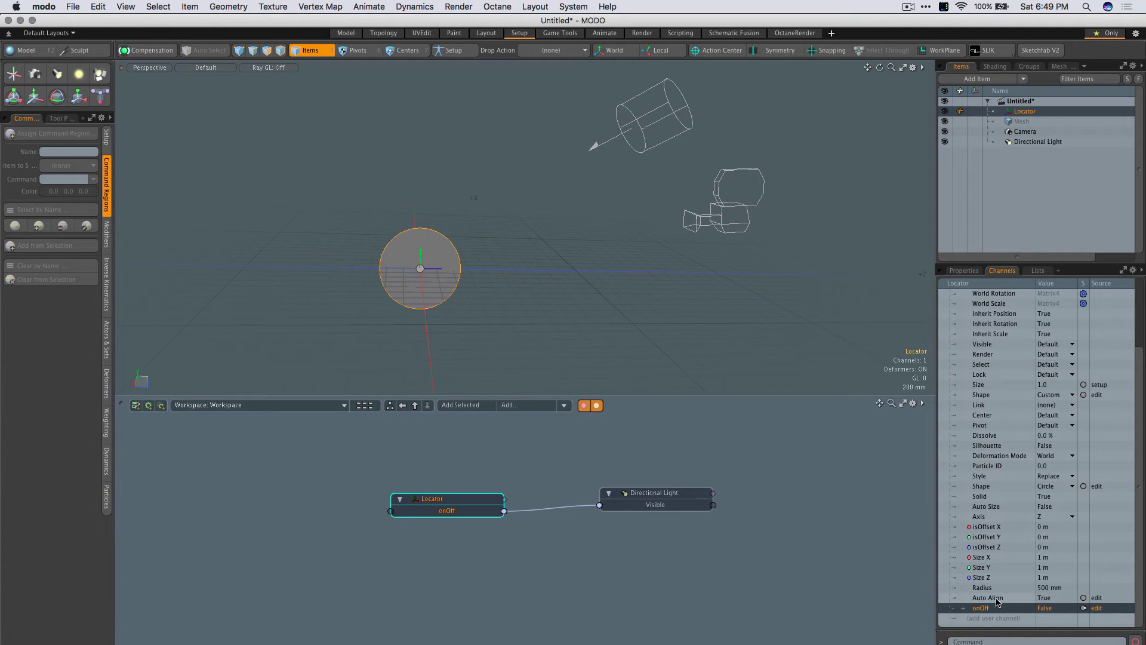
click(963, 270)
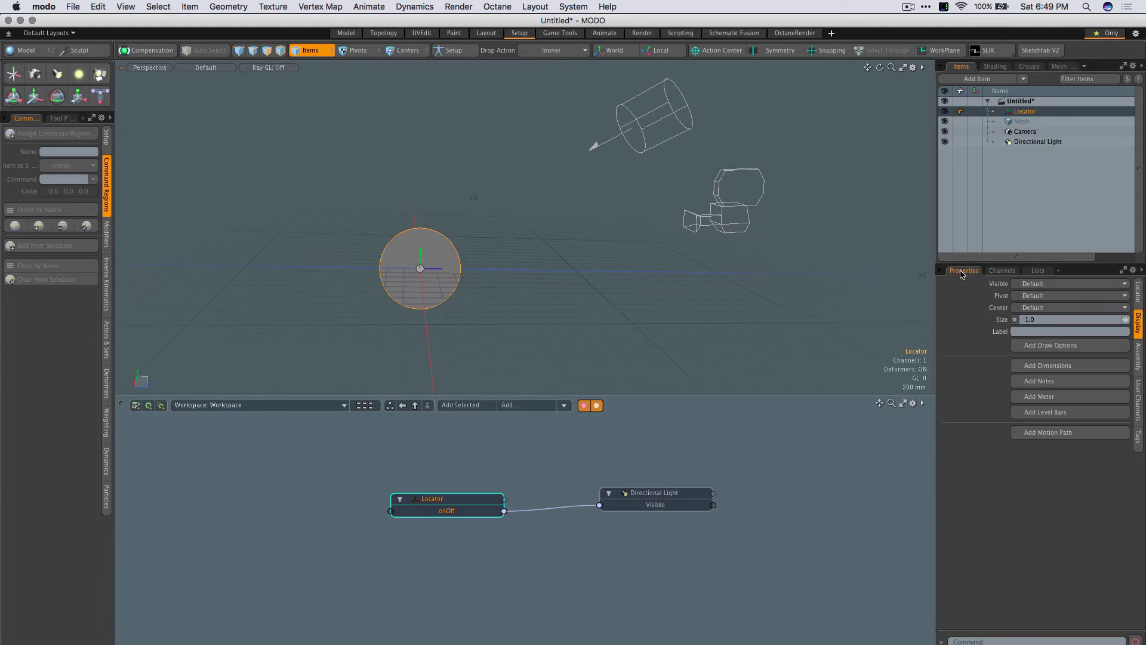
- Set the Locator's Assembly command to 'item.channel onOff ?'
click(1138, 355)
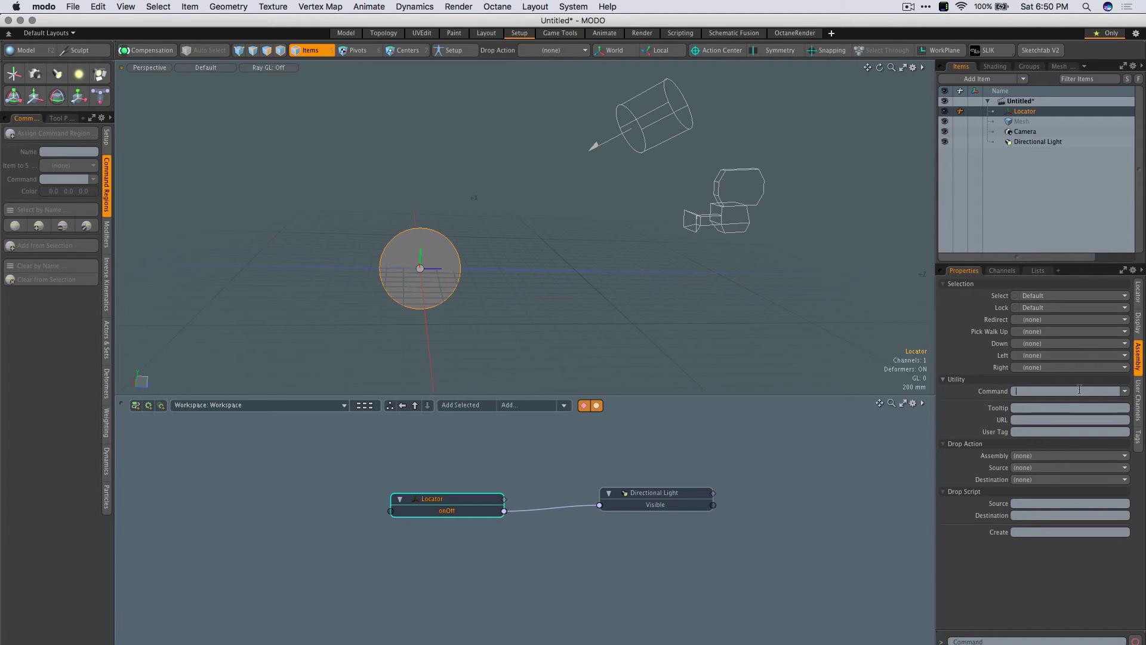
click(478, 307)
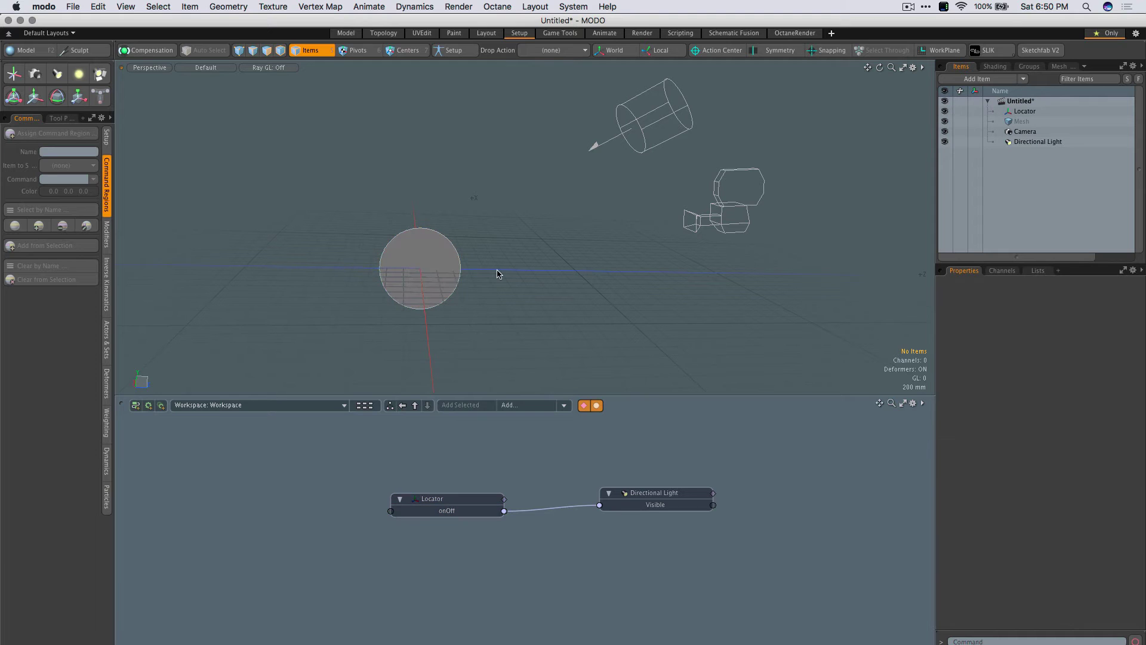
click(457, 277)
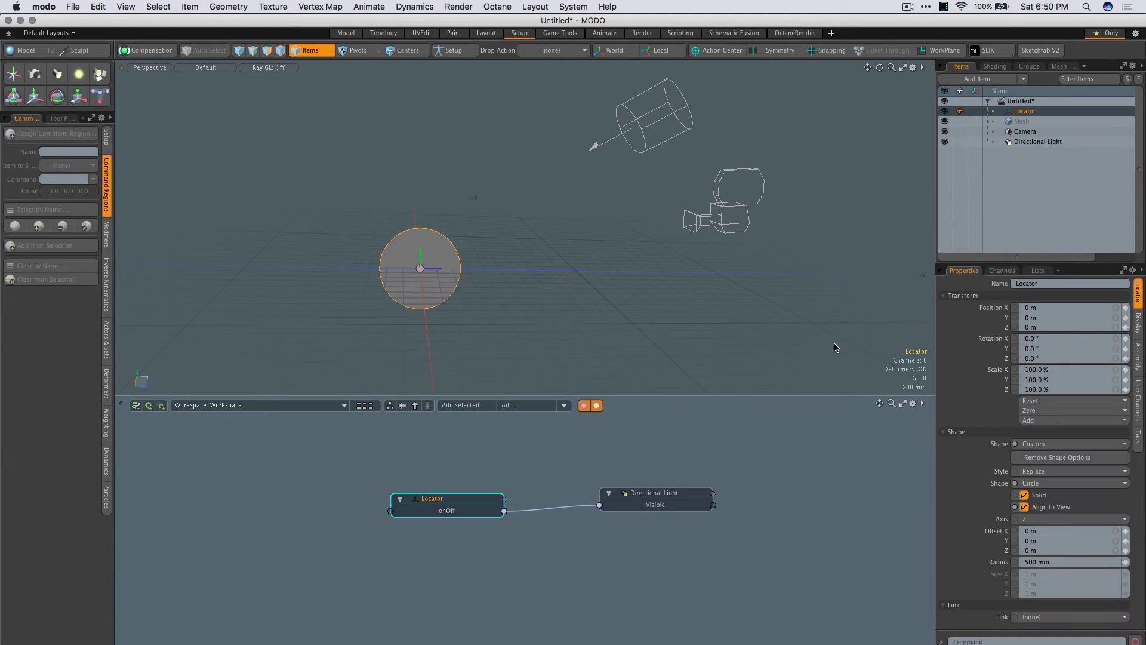
click(1139, 356)
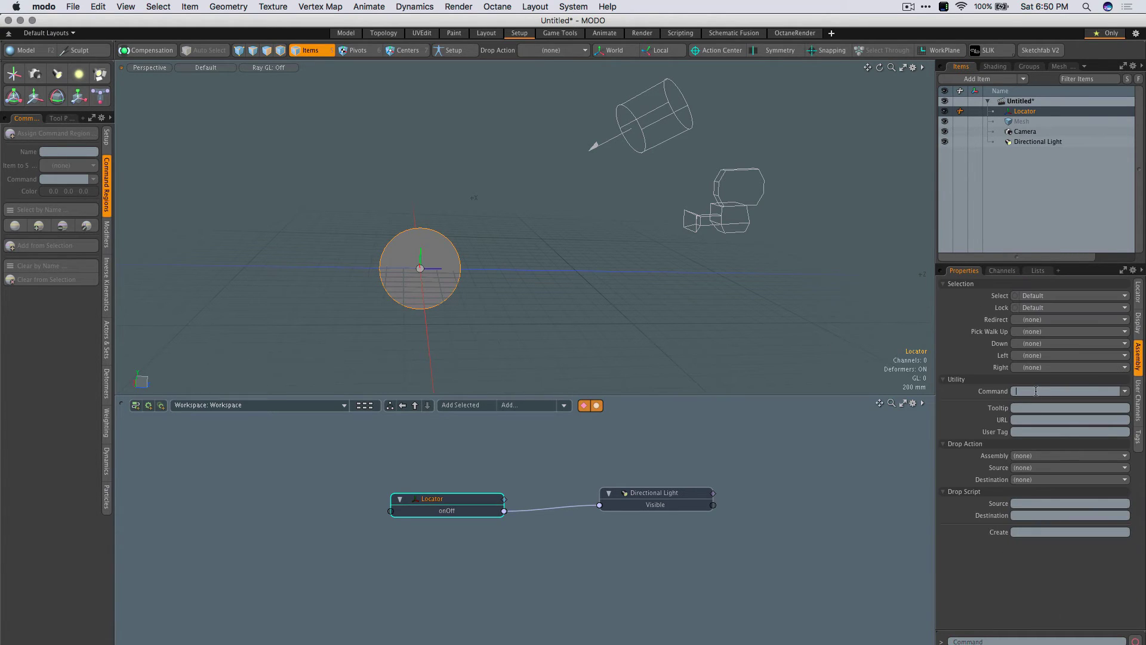
text(item.chan)
text(nel onOff ?+)
key(Return)
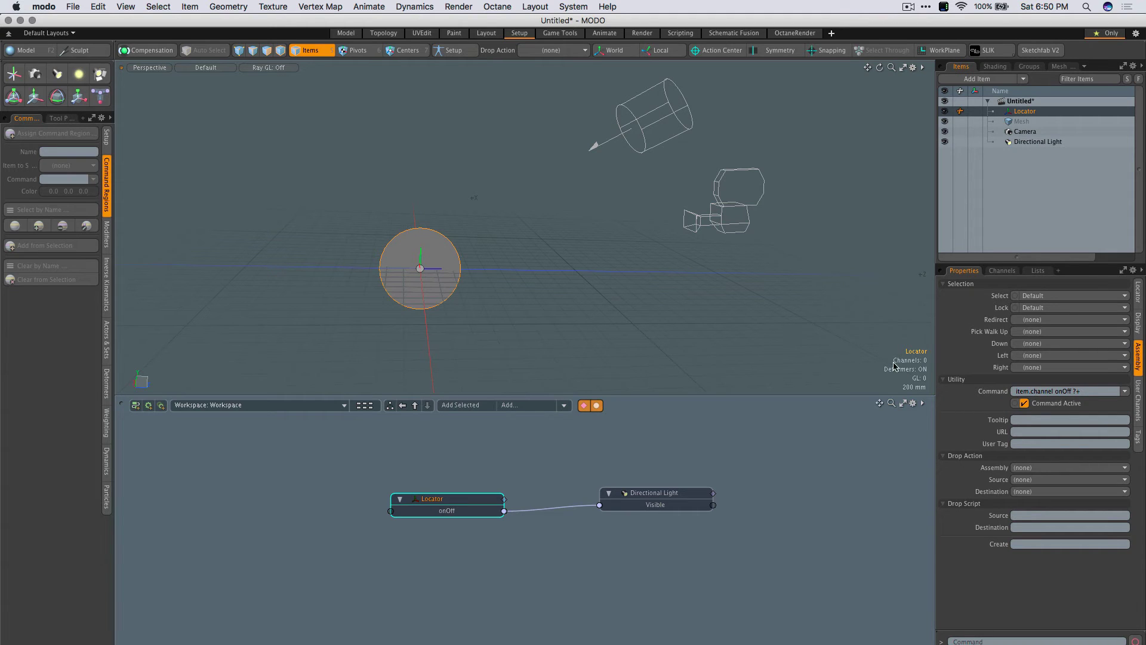
click(691, 289)
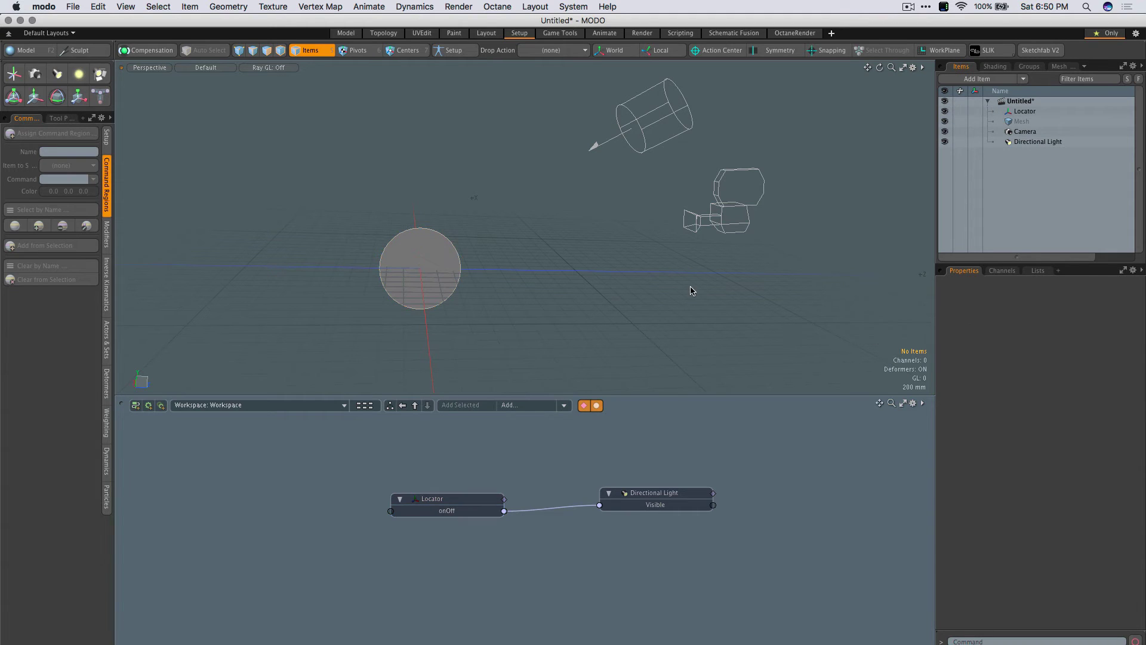
click(388, 248)
click(1001, 271)
scroll(996, 550, down, 1)
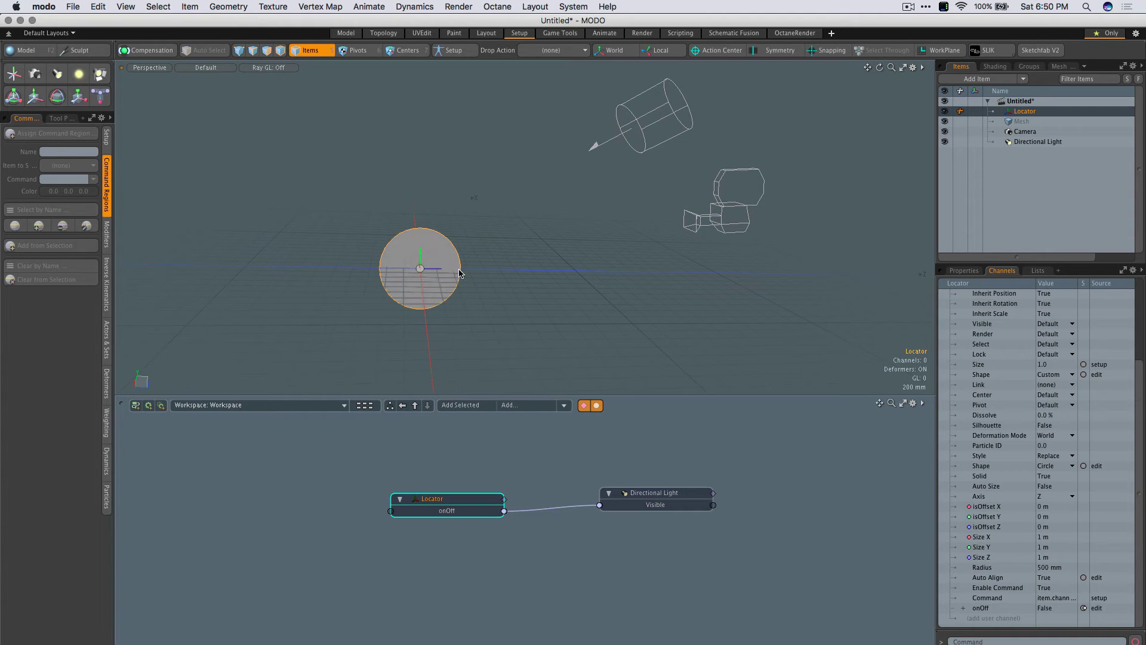
click(550, 256)
drag(652, 500, 667, 506)
- Add a Channel Modifier > Conditional > Logic 'A is equal to B' node to the schematic
click(564, 405)
mouse_move(570, 422)
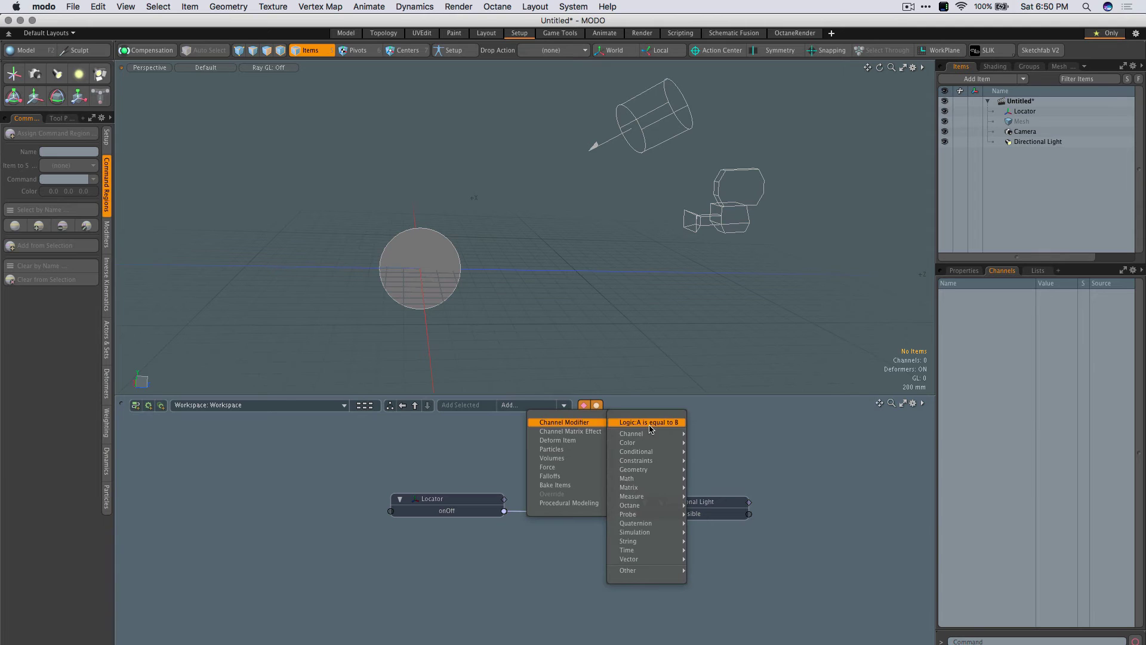
mouse_move(648, 451)
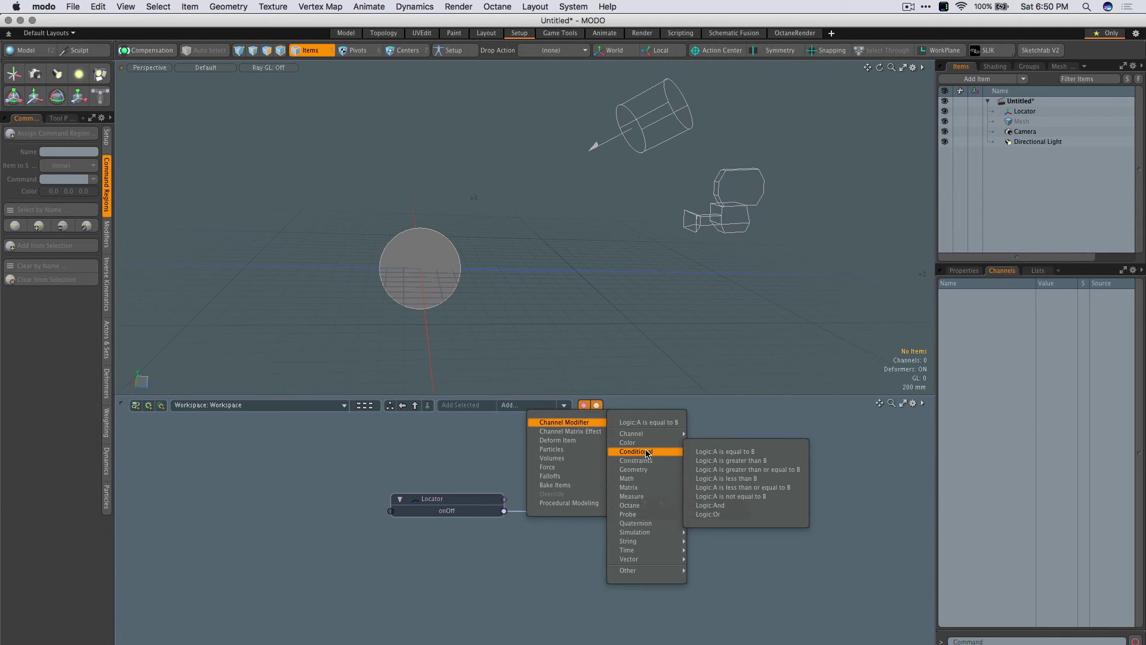
click(723, 455)
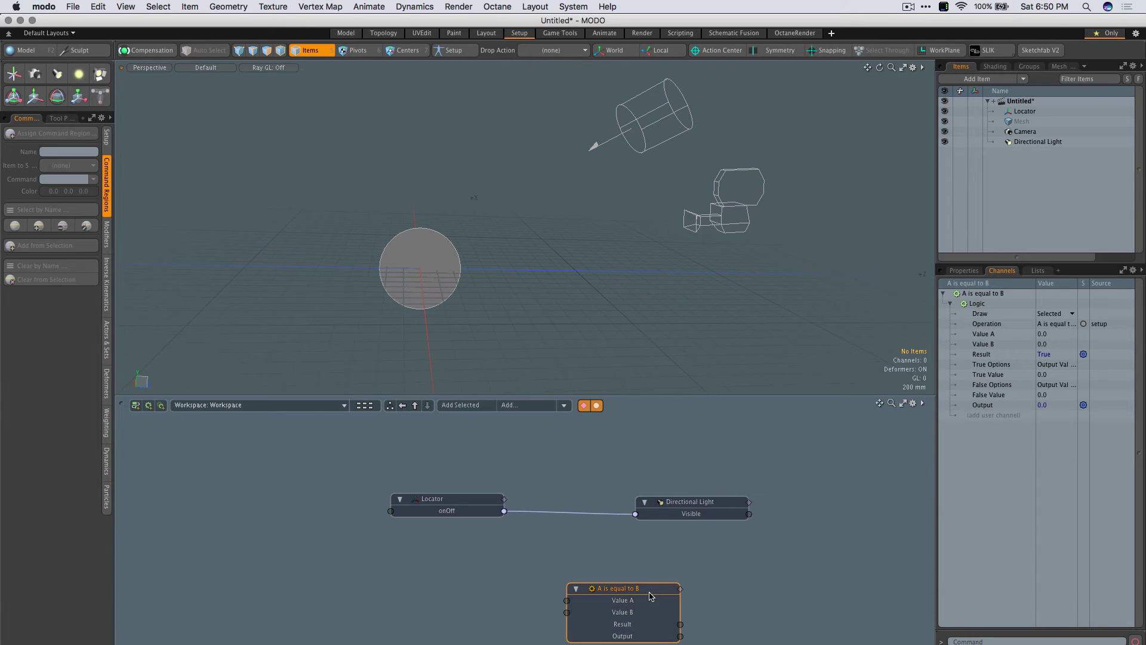
drag(652, 595, 630, 577)
- Wire the logic node's Output into Visible and place it between the Locator and light nodes
drag(504, 510, 568, 538)
drag(495, 500, 394, 494)
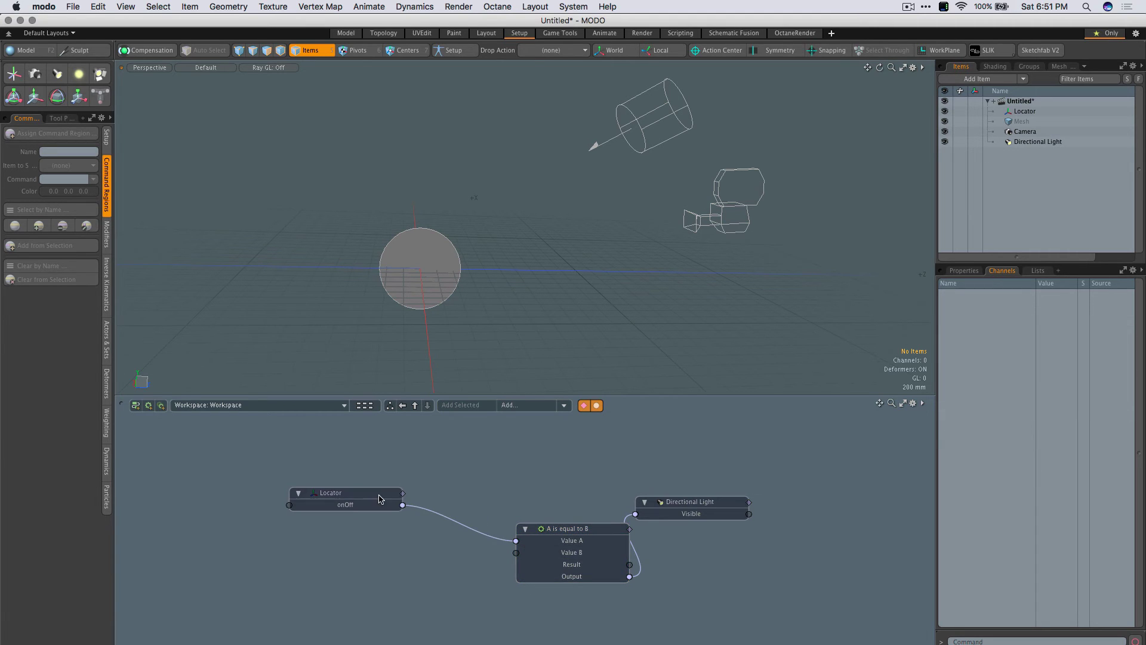
drag(567, 531, 522, 486)
click(561, 483)
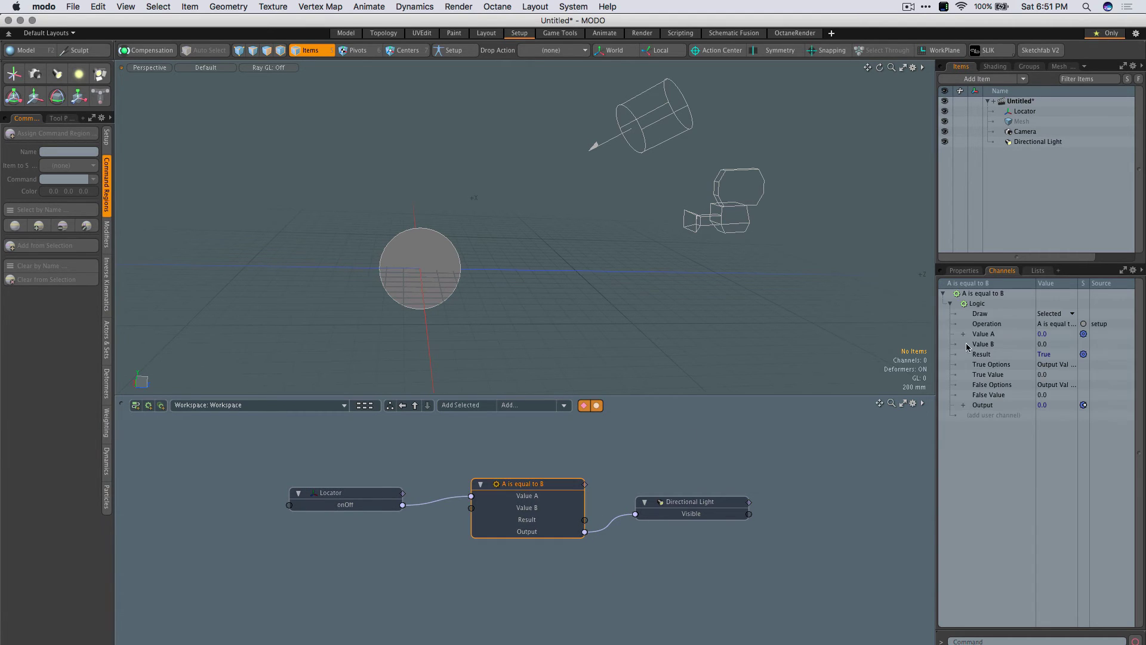
- Set the logic node's If True to Output True Value and If False to Output False Value
click(960, 271)
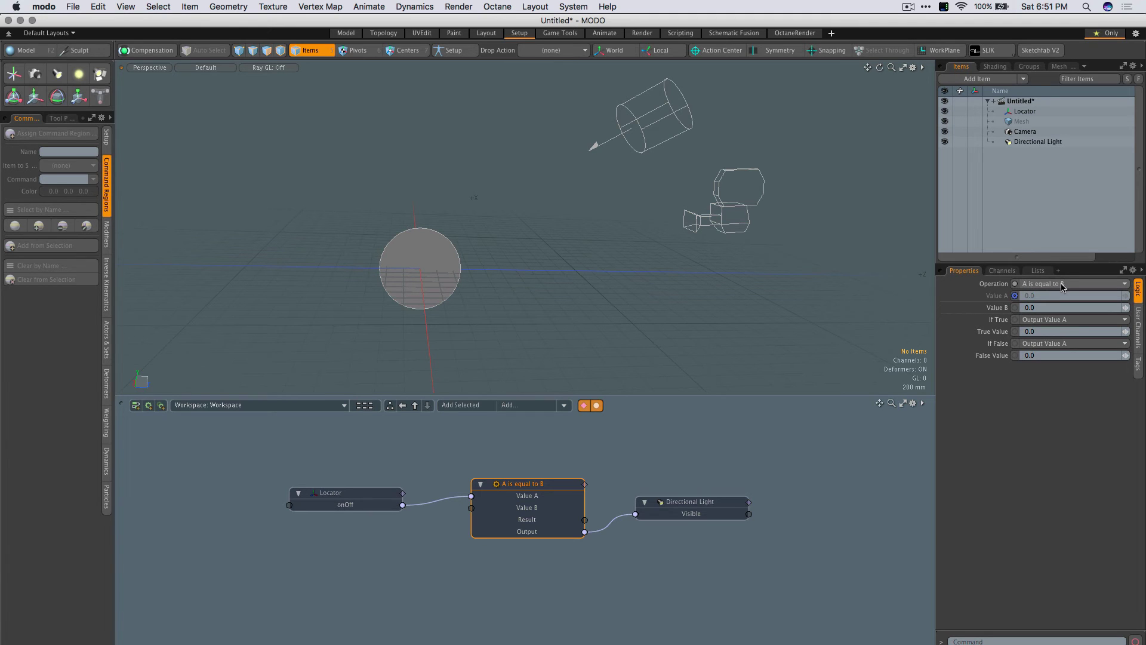
click(1001, 310)
click(1042, 320)
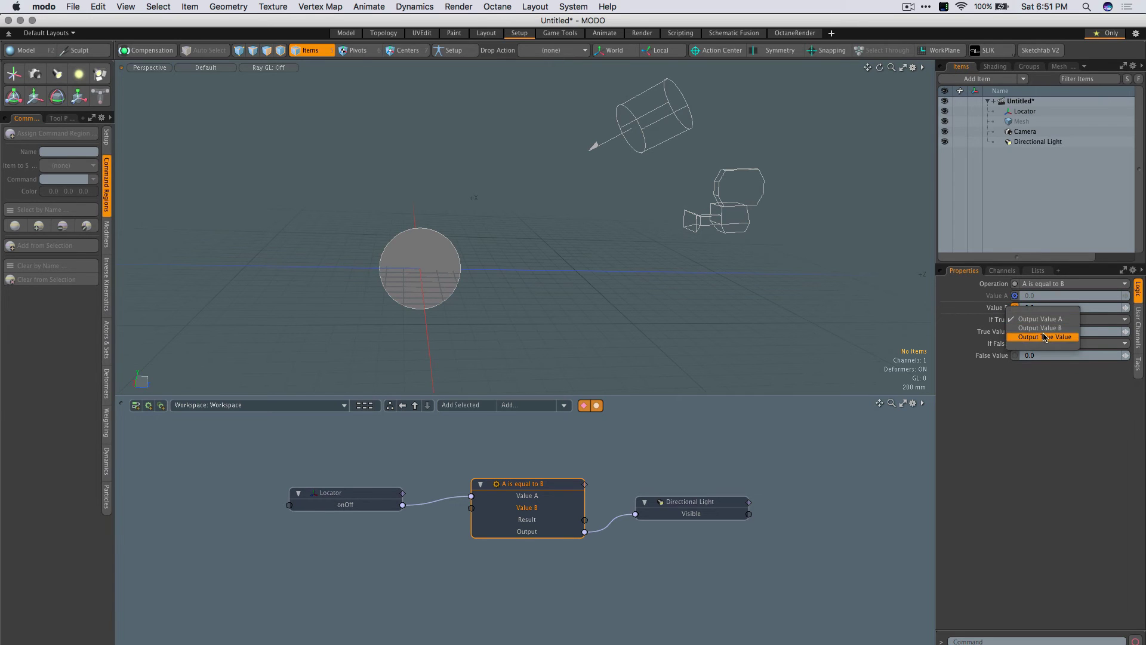
click(1045, 338)
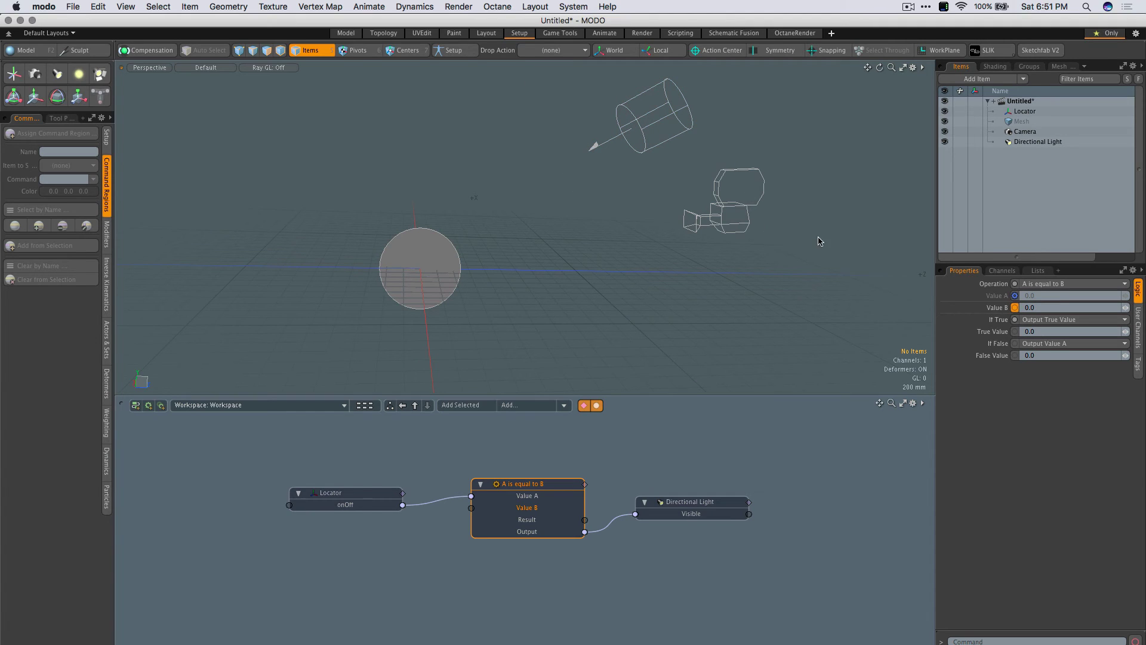
click(1044, 344)
click(1047, 358)
click(1035, 345)
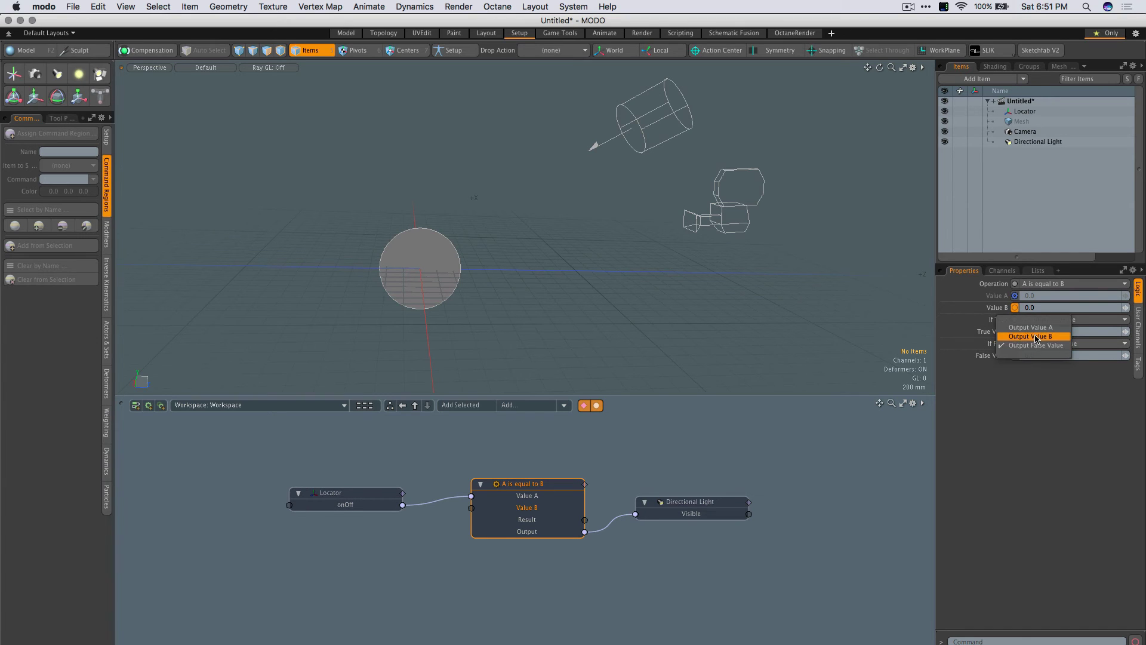
click(1036, 305)
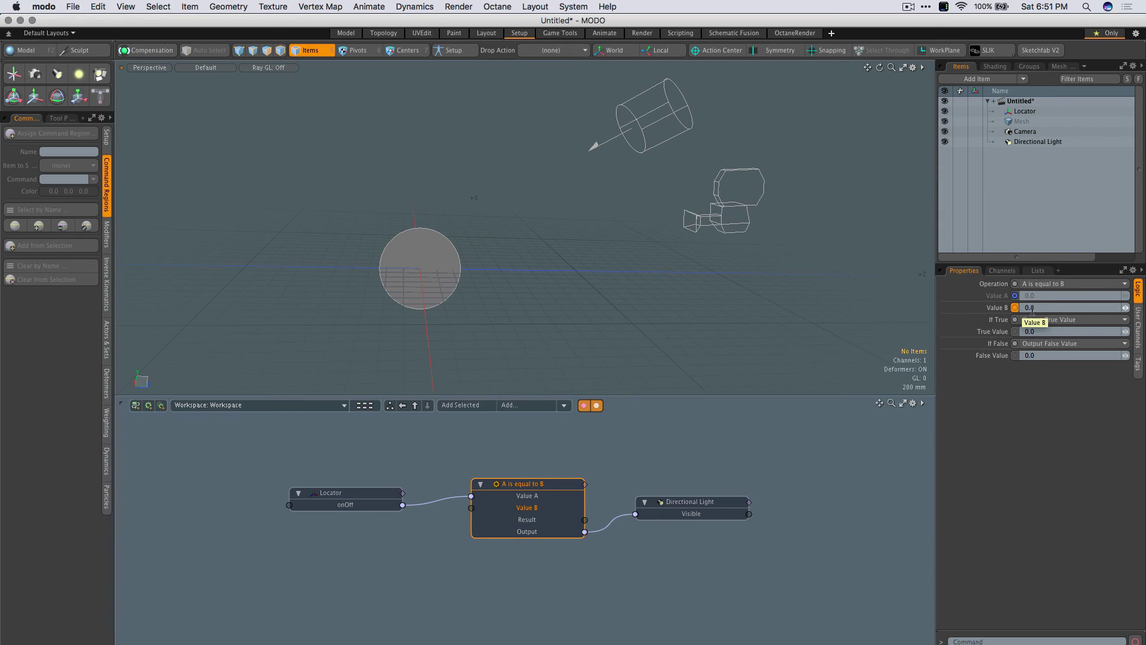
- Set the logic node's False Value to 2
click(1027, 308)
click(1040, 355)
text(2)
click(871, 462)
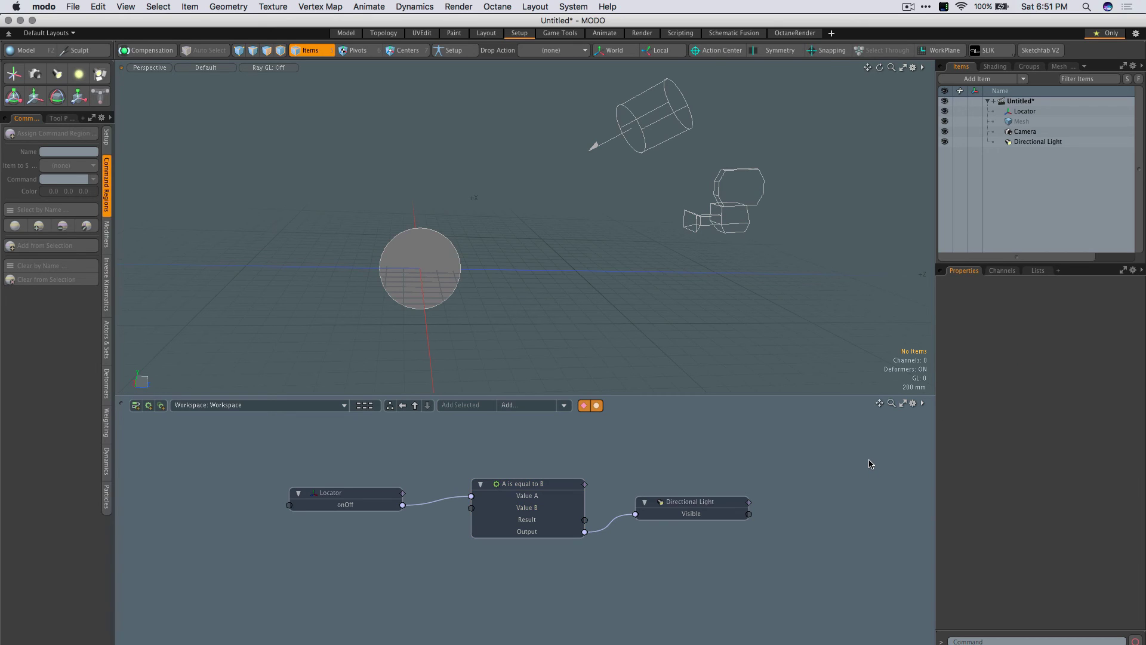
click(449, 280)
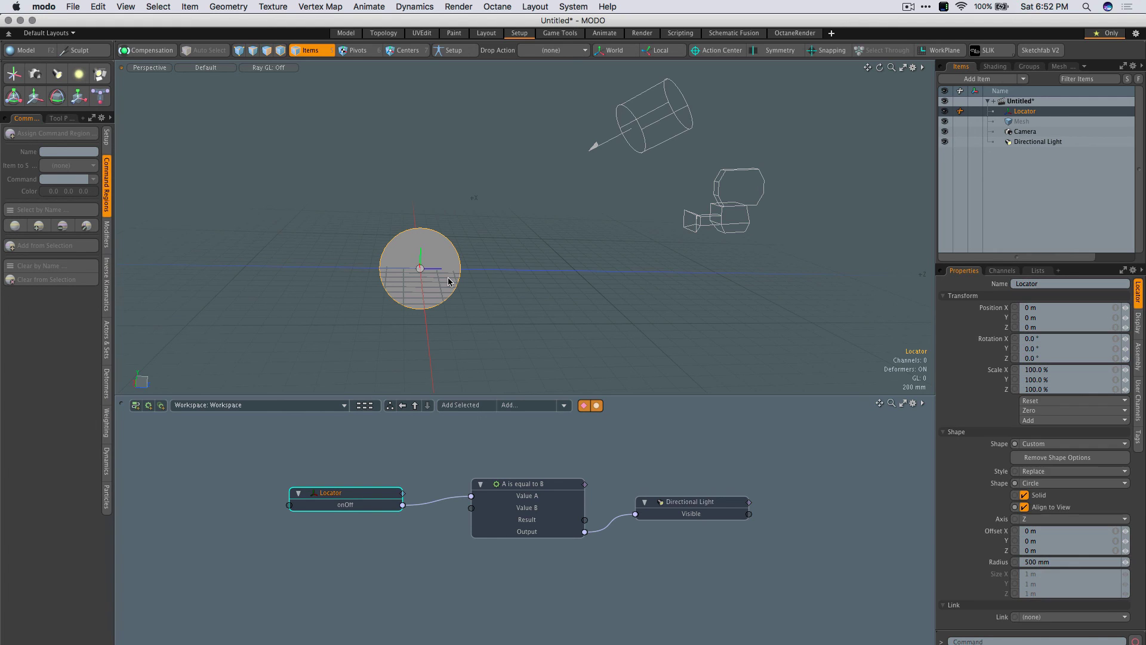
click(829, 440)
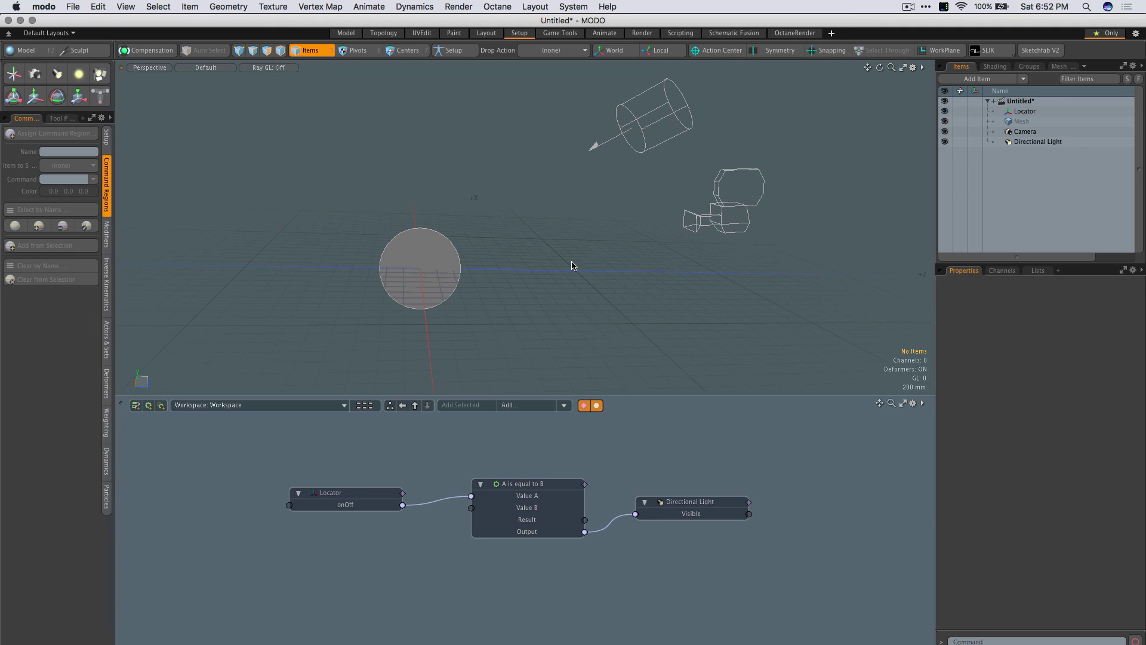
- Create a new scene and add a SLIK light rig to it
key(super+n)
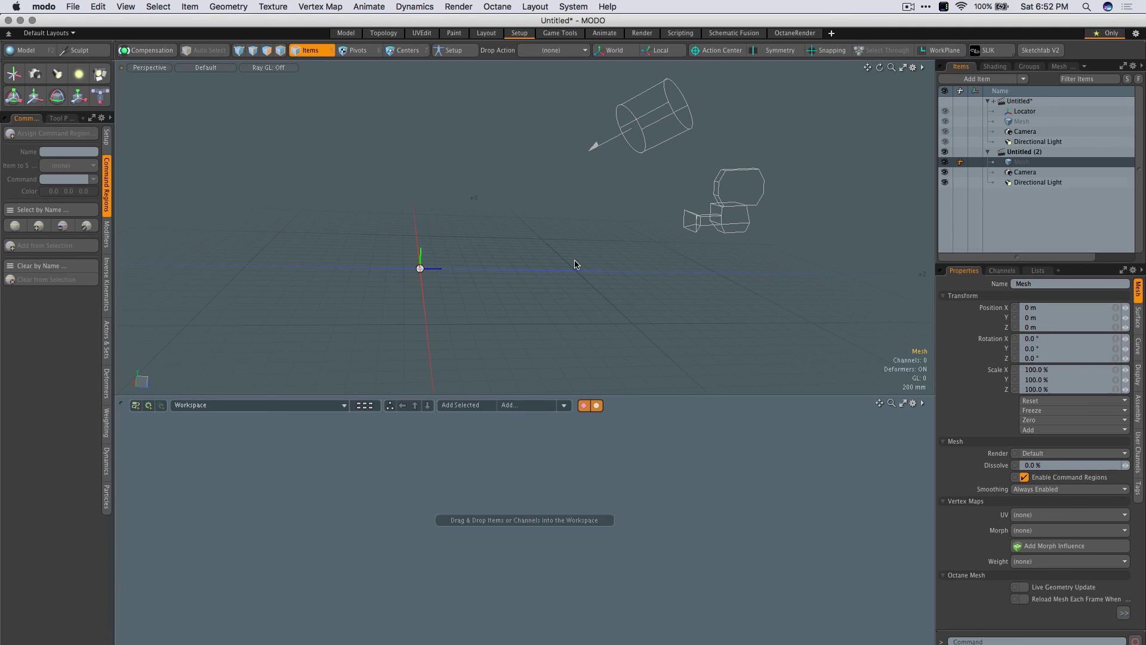
key(ctrl+l)
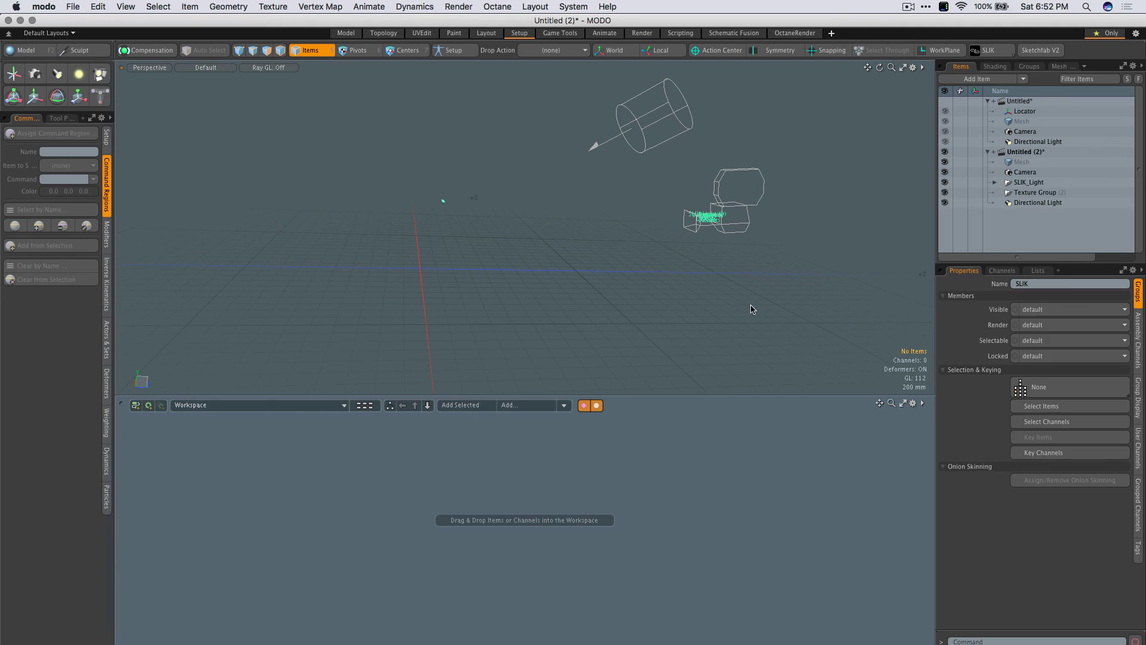
key(ctrl+space)
click(681, 266)
- Try the Solo and Mute controls, then toggle Advanced to show all SLIK controls
click(729, 169)
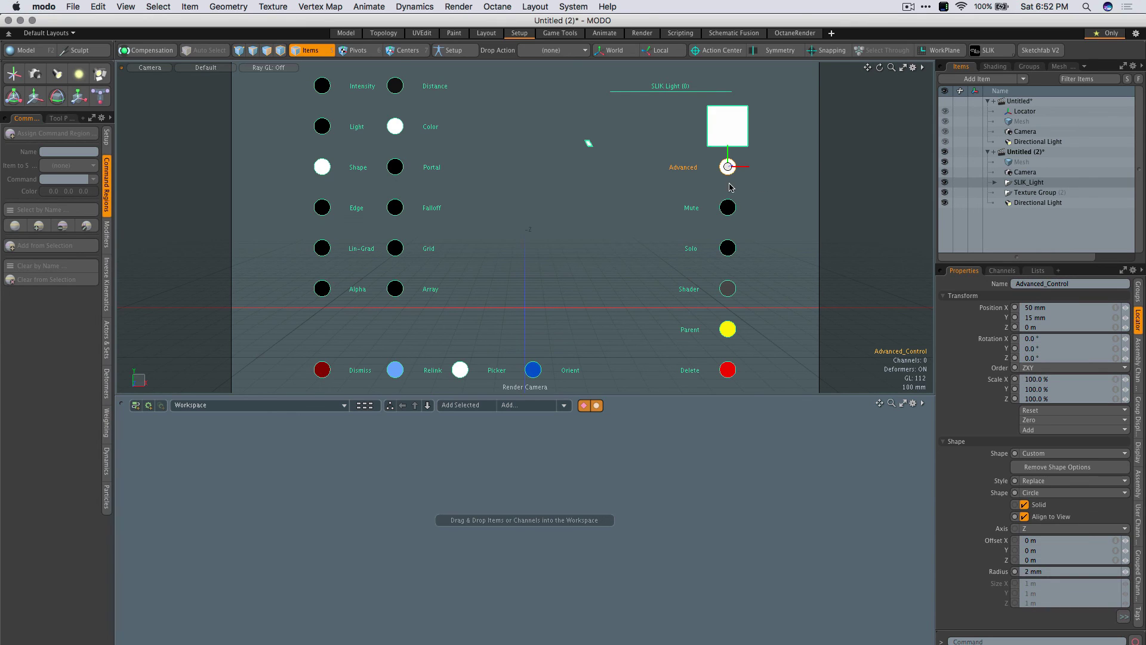
click(727, 249)
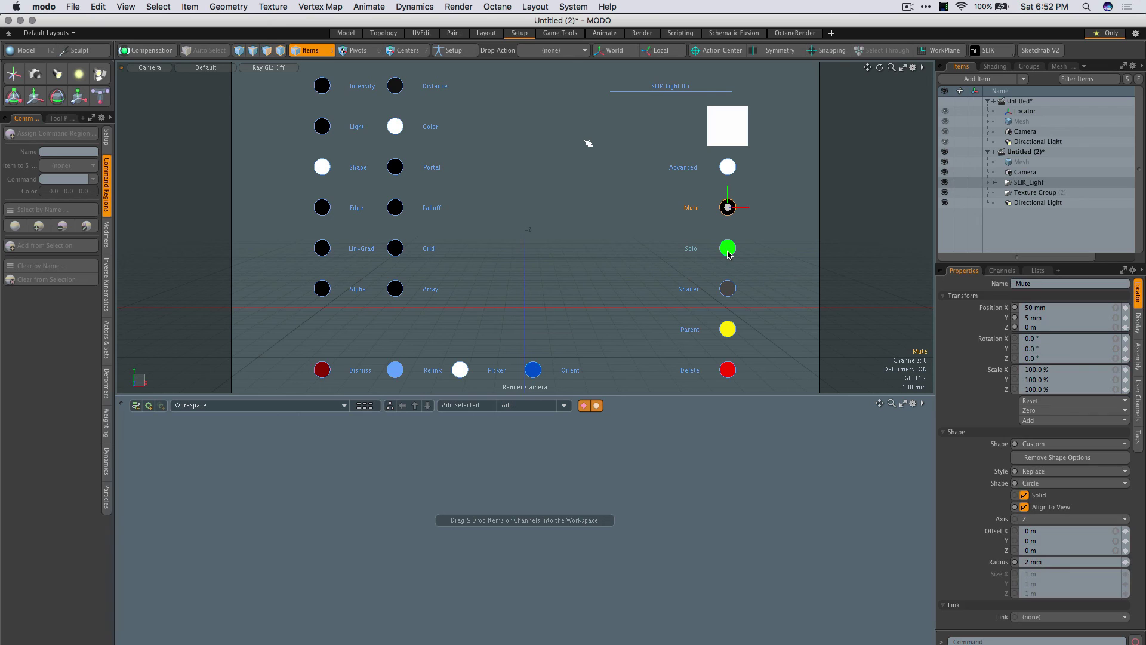
click(725, 210)
click(728, 168)
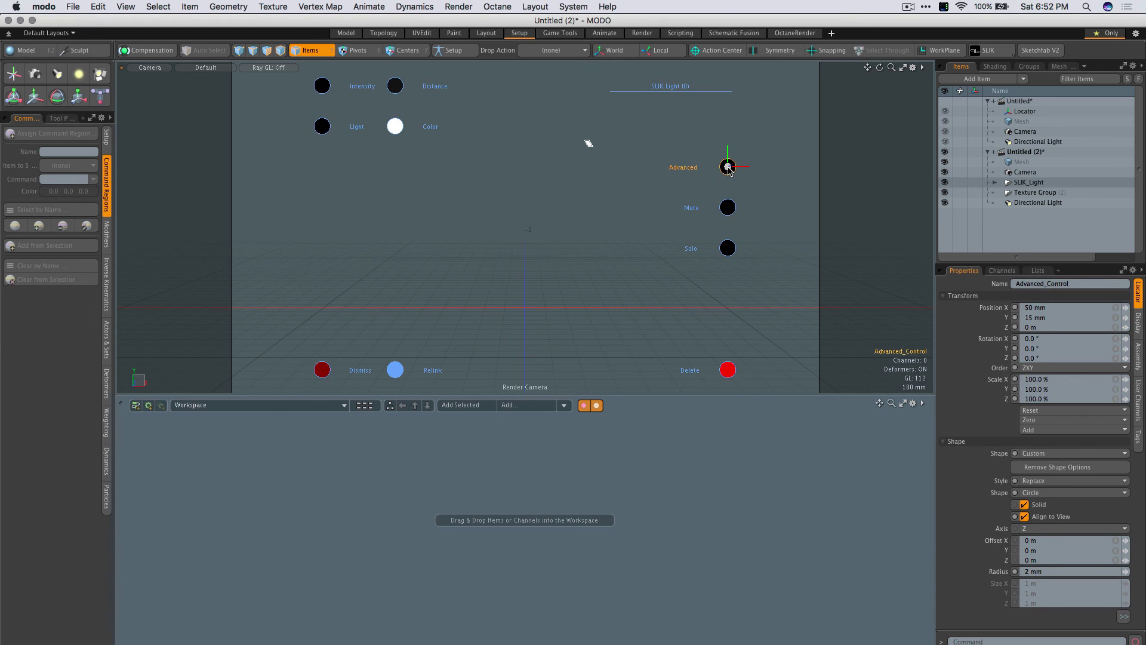
click(728, 168)
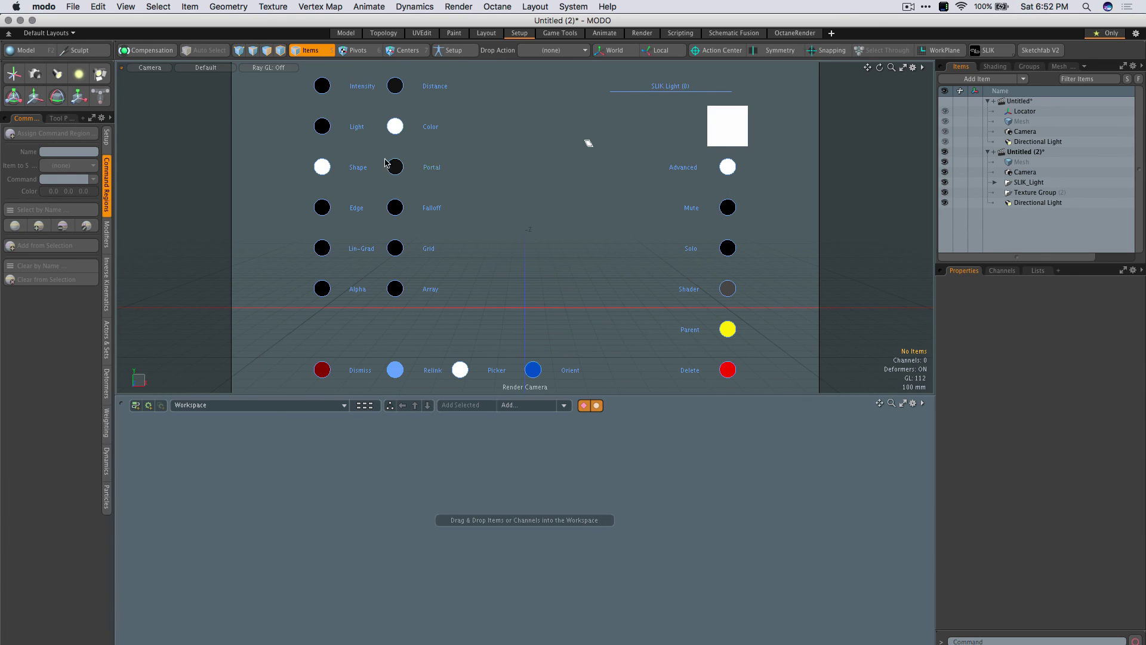
- Test raising the Intensity control above 5.0, undo it back to 5.0, and deselect
click(322, 86)
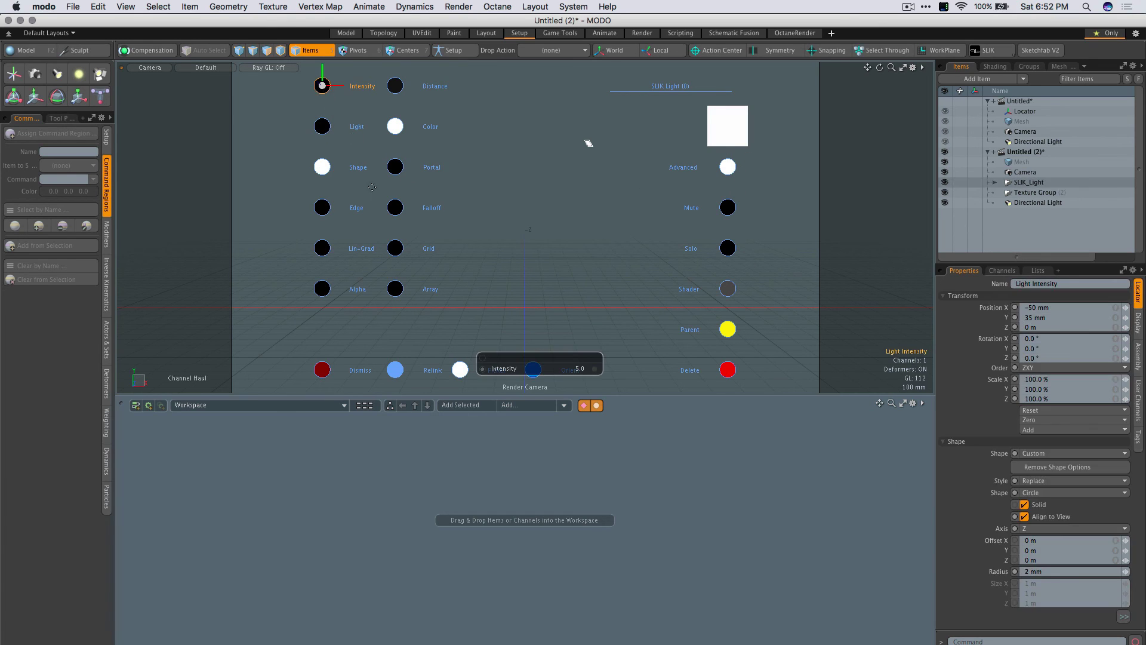
drag(492, 362, 481, 236)
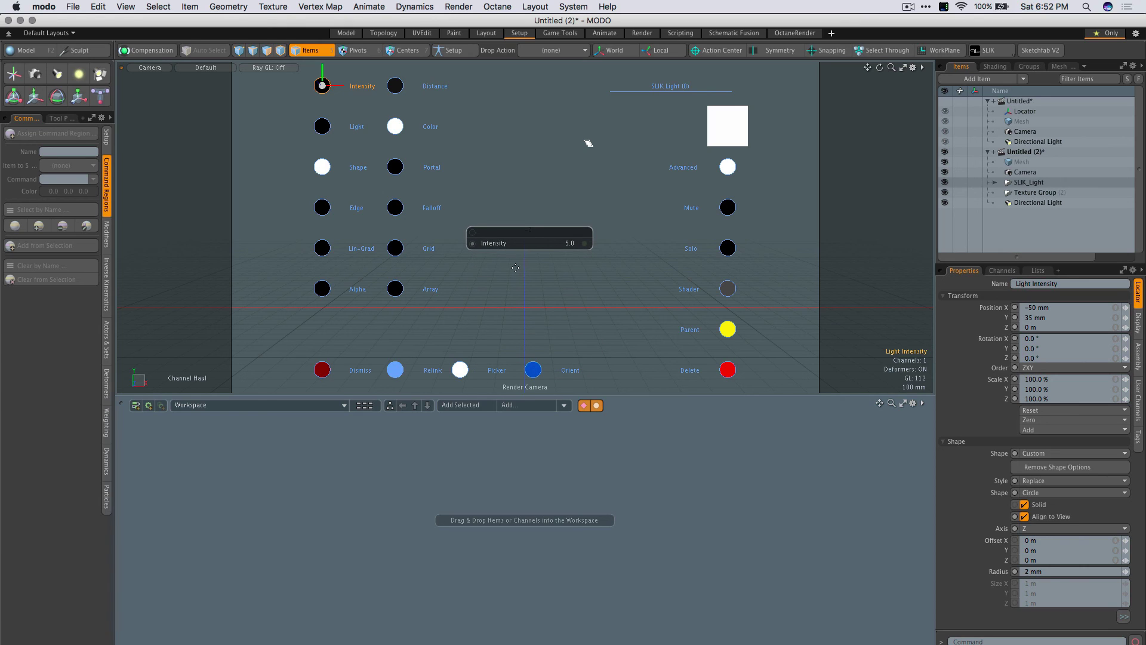
drag(589, 143, 588, 143)
key(super+z)
click(604, 287)
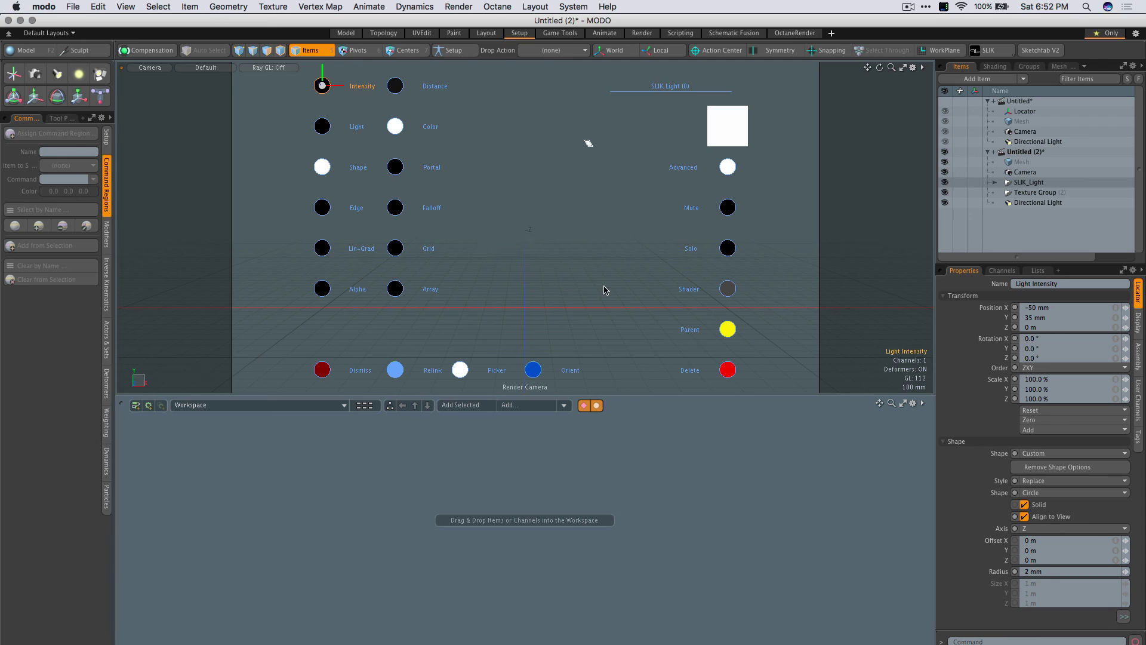